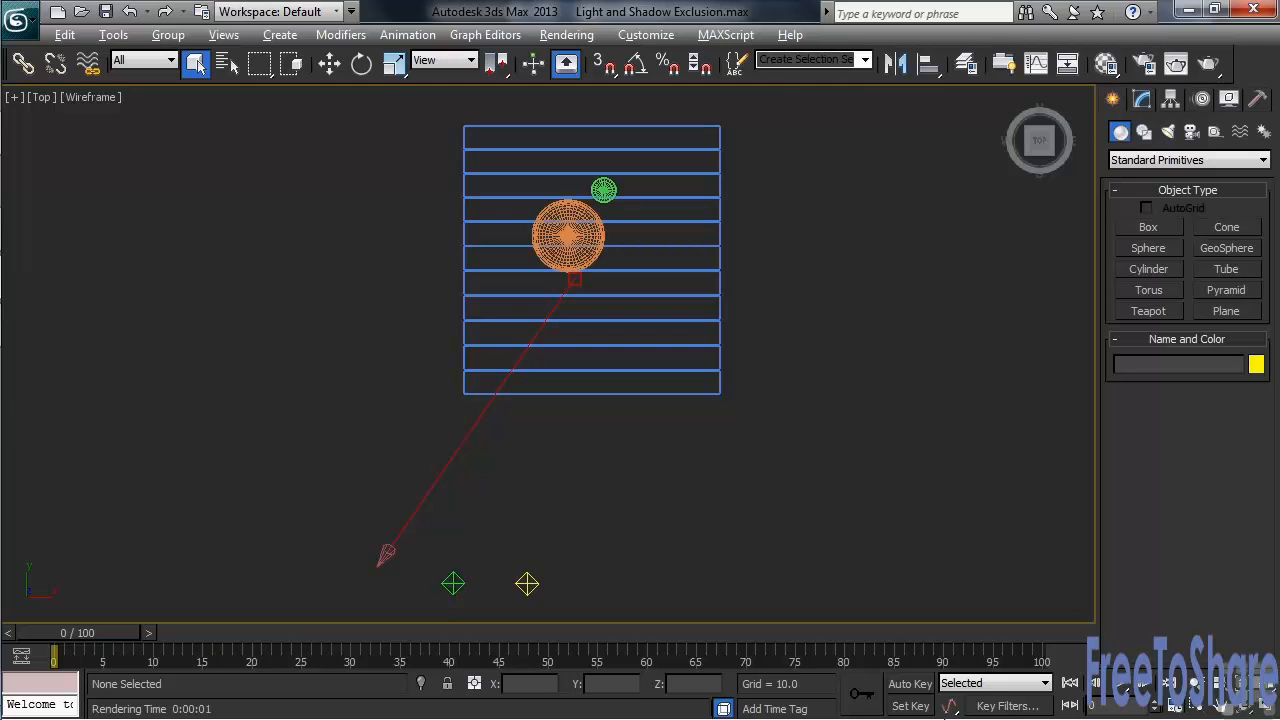
- Restrict the Spot RED light to include only the Table for both illumination and shadow casting, and test-render the camera view
key("alt+w")
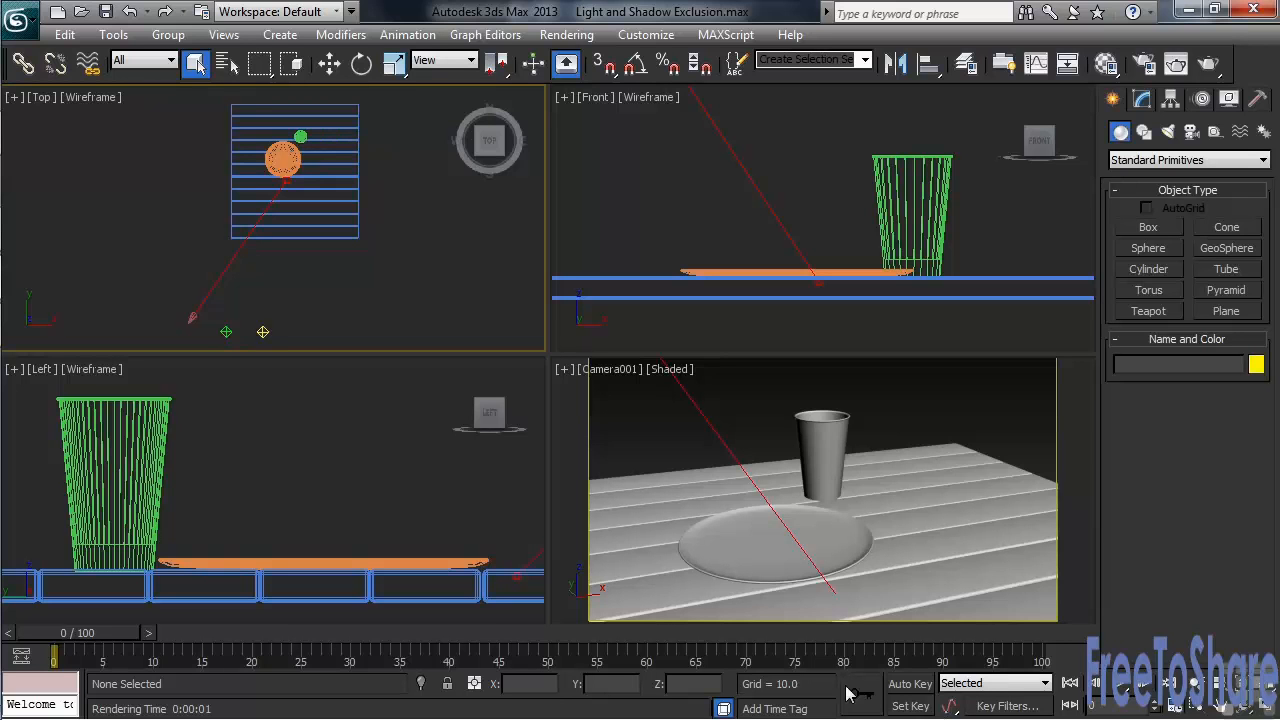
left_click(192, 314)
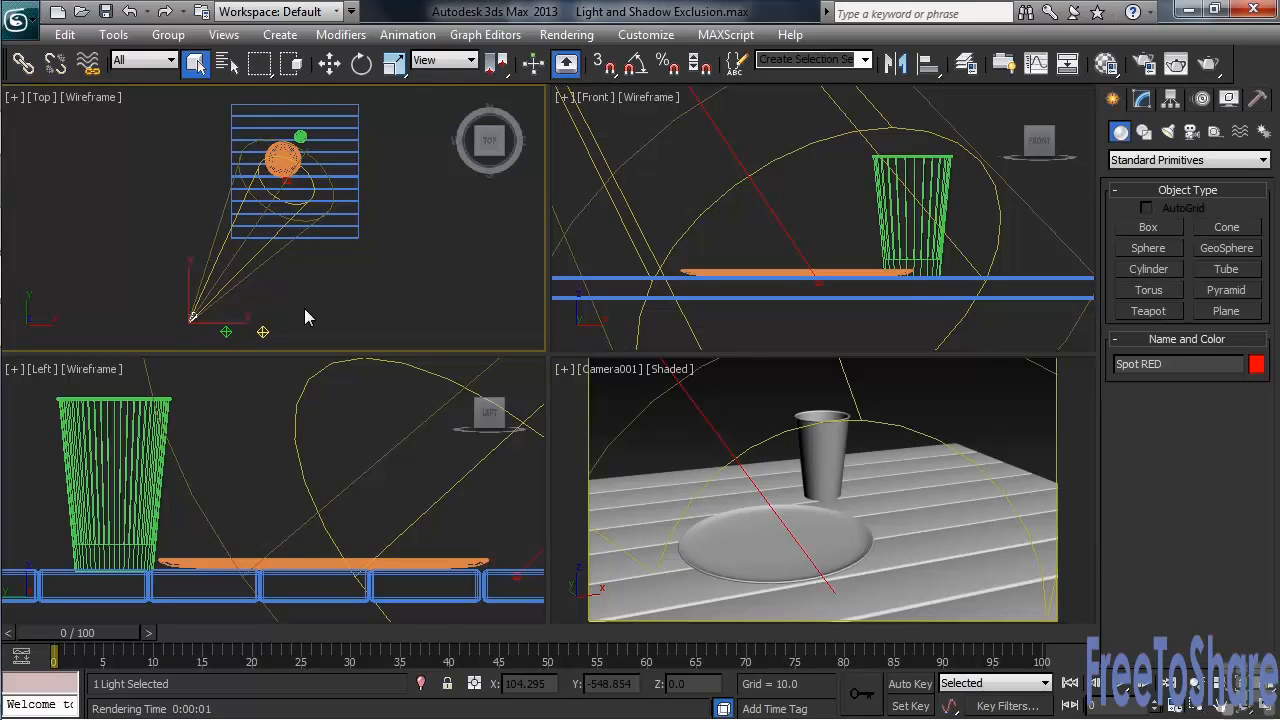
left_click(1141, 101)
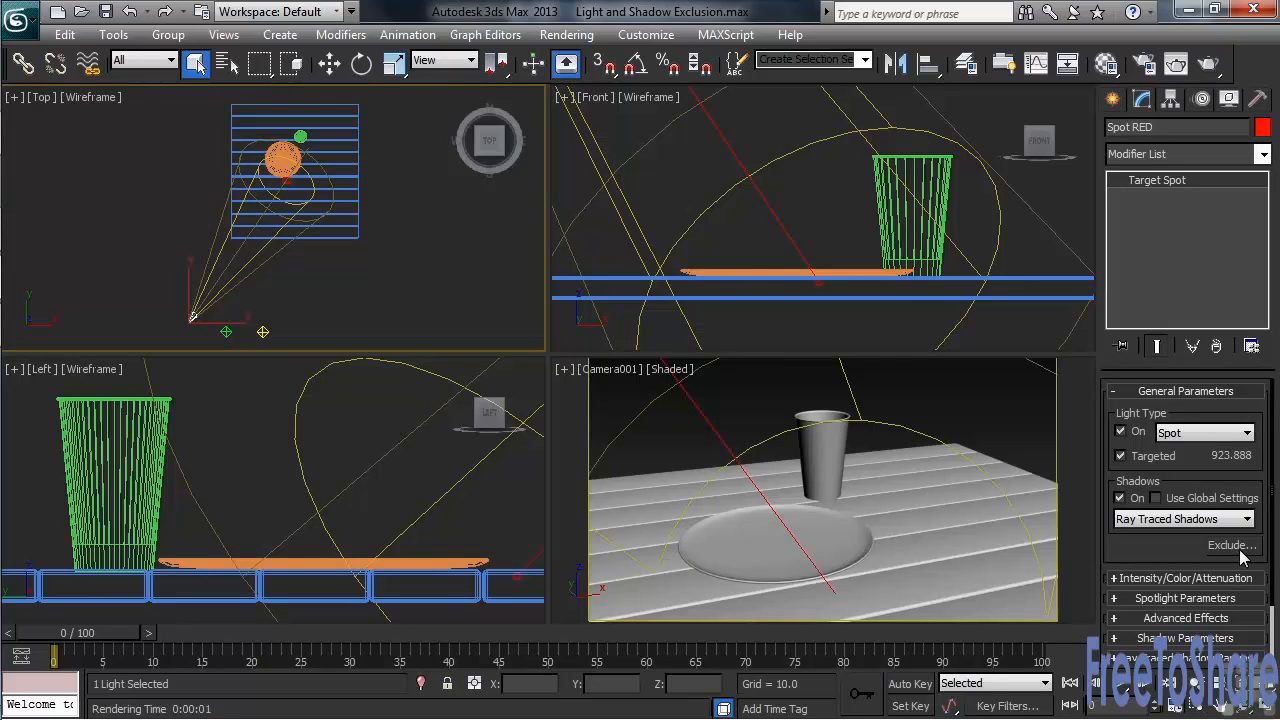
left_click(1232, 545)
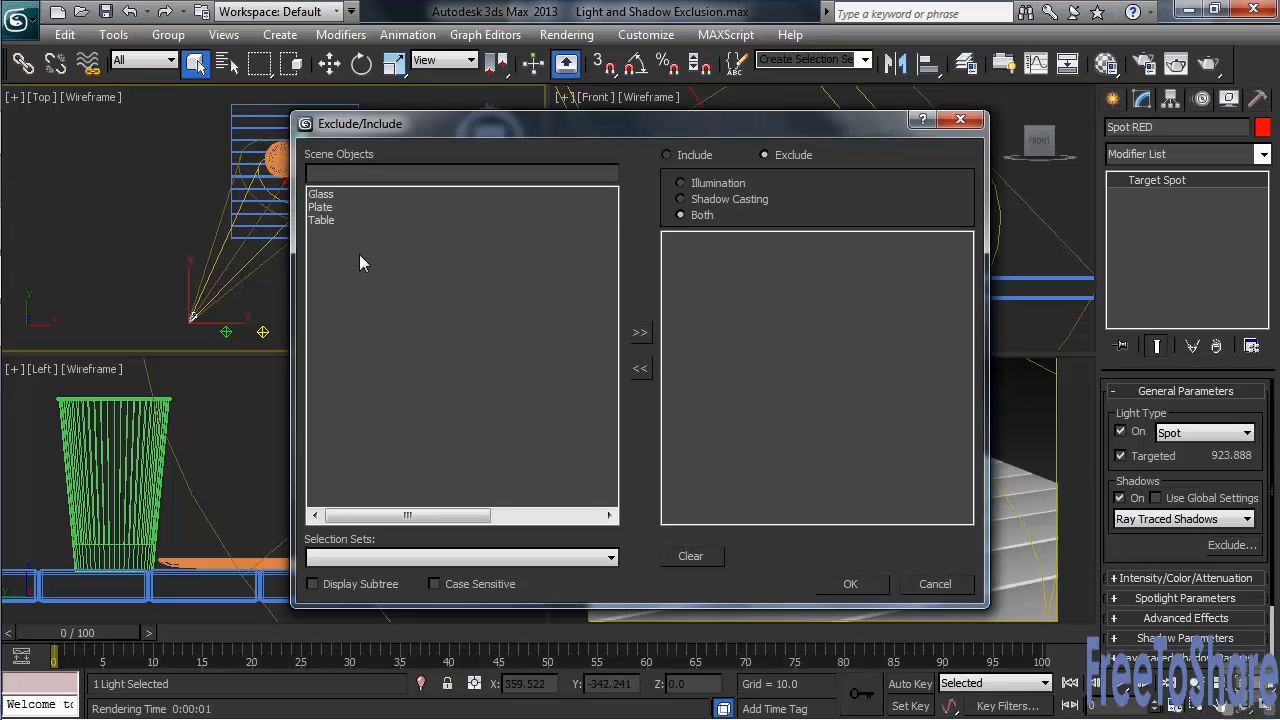
left_click(318, 220)
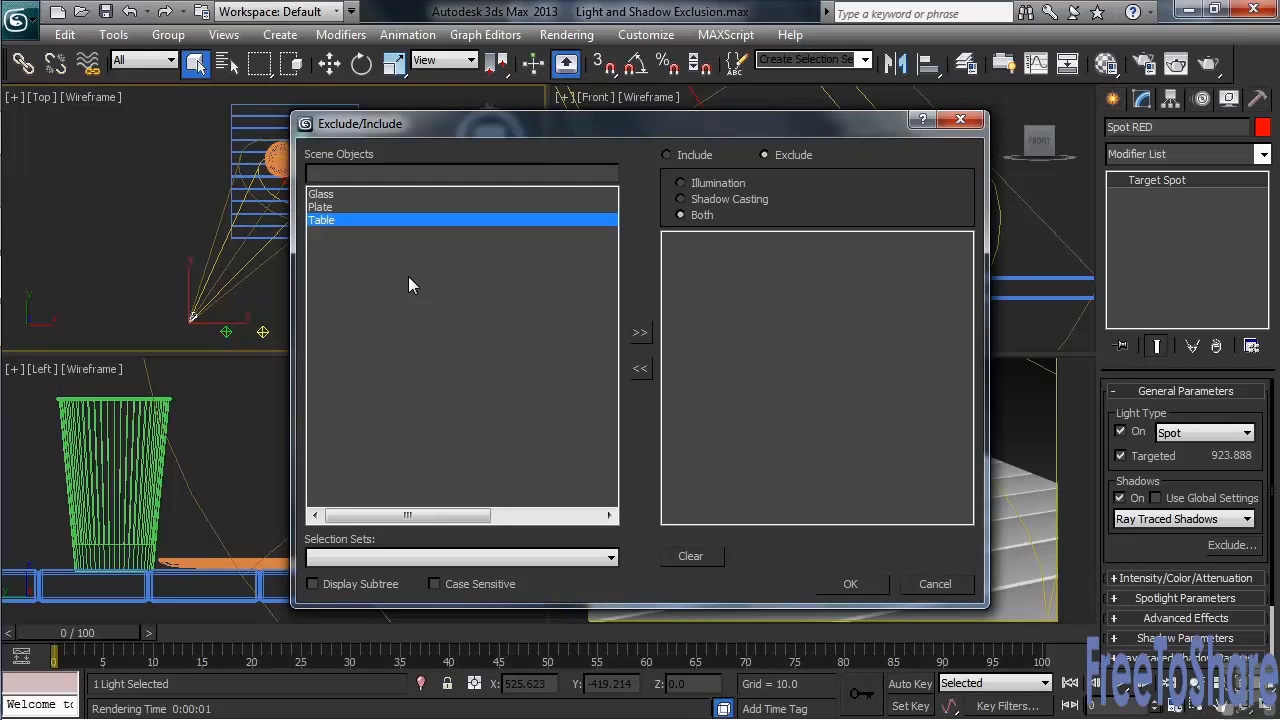
left_click(640, 332)
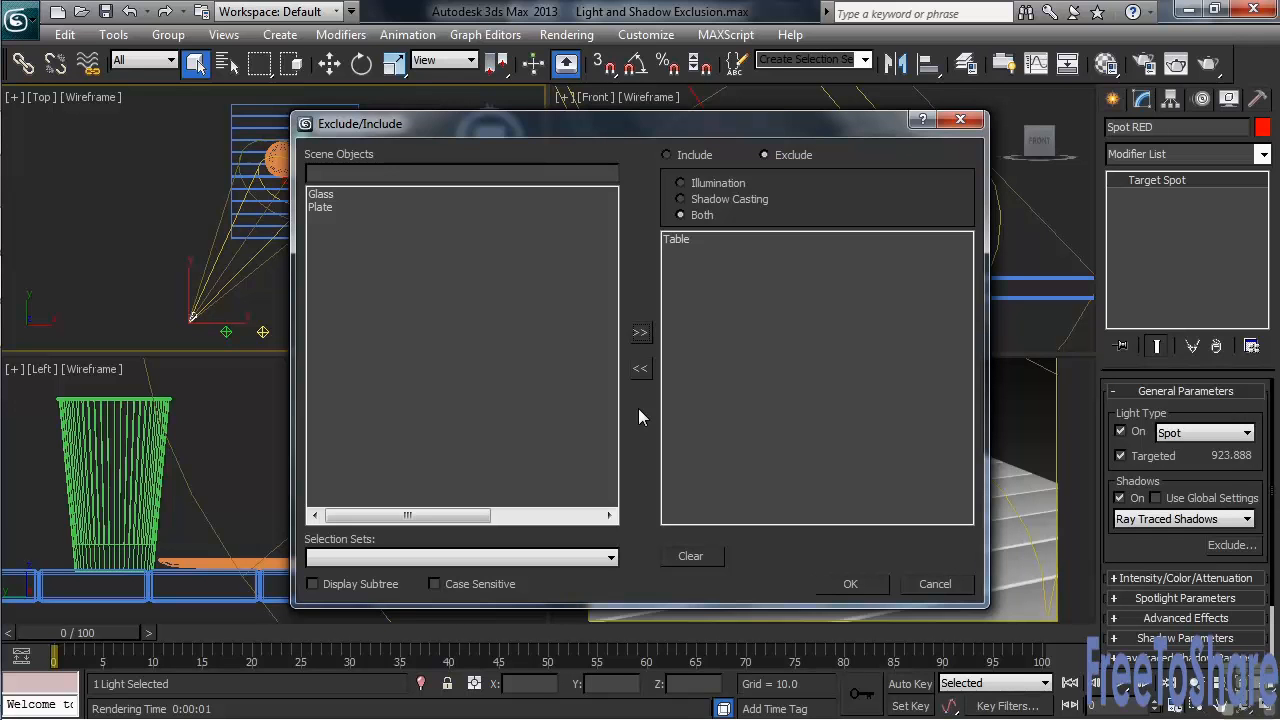
left_click(667, 155)
left_click(849, 583)
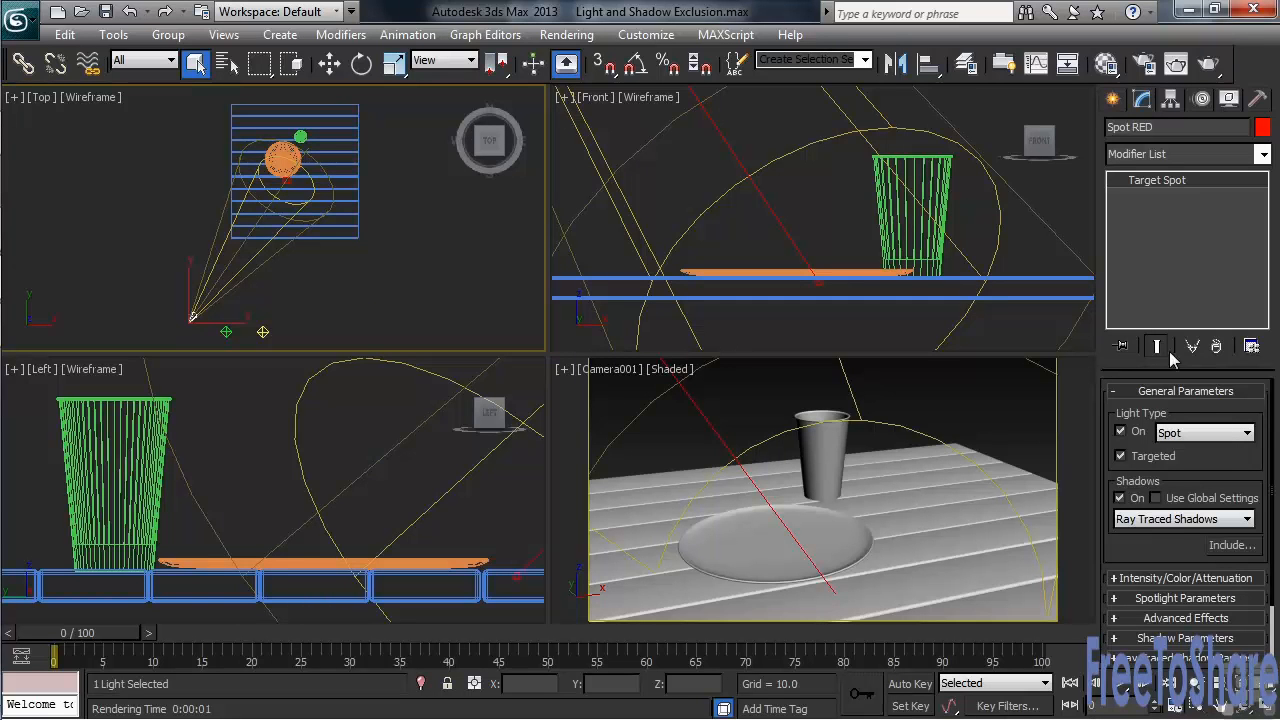
left_click(1208, 66)
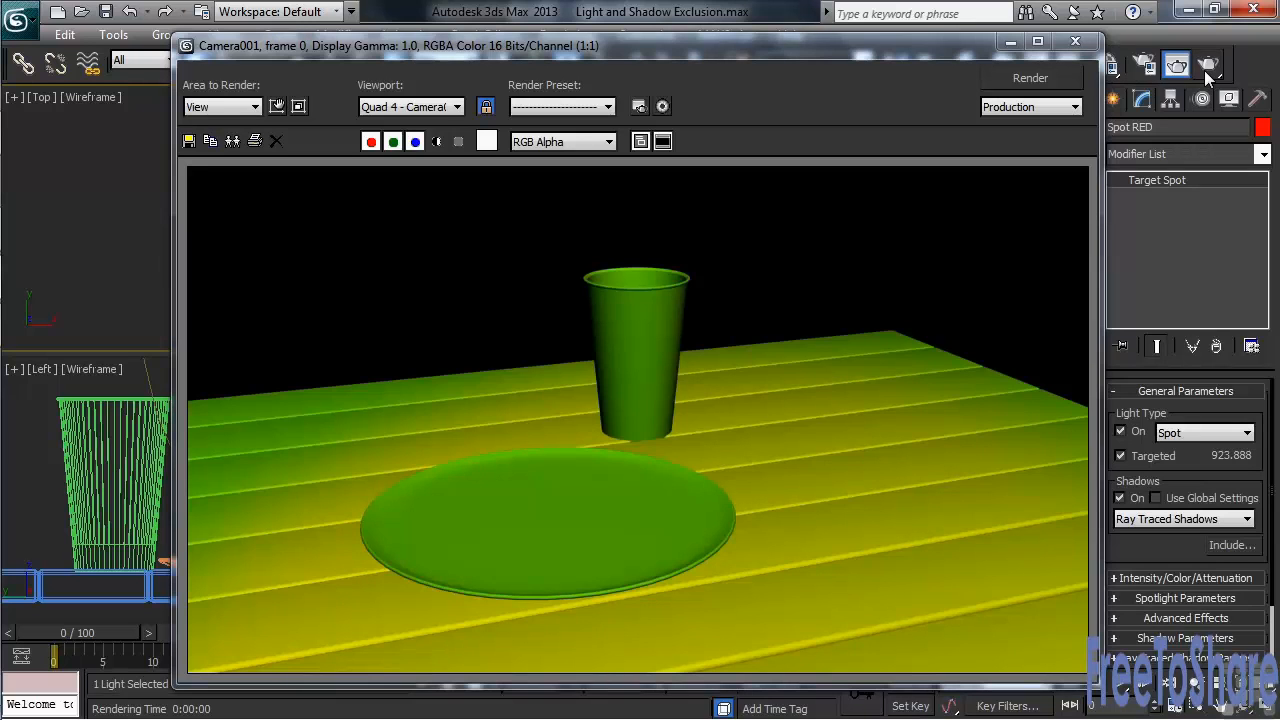
left_click(1075, 41)
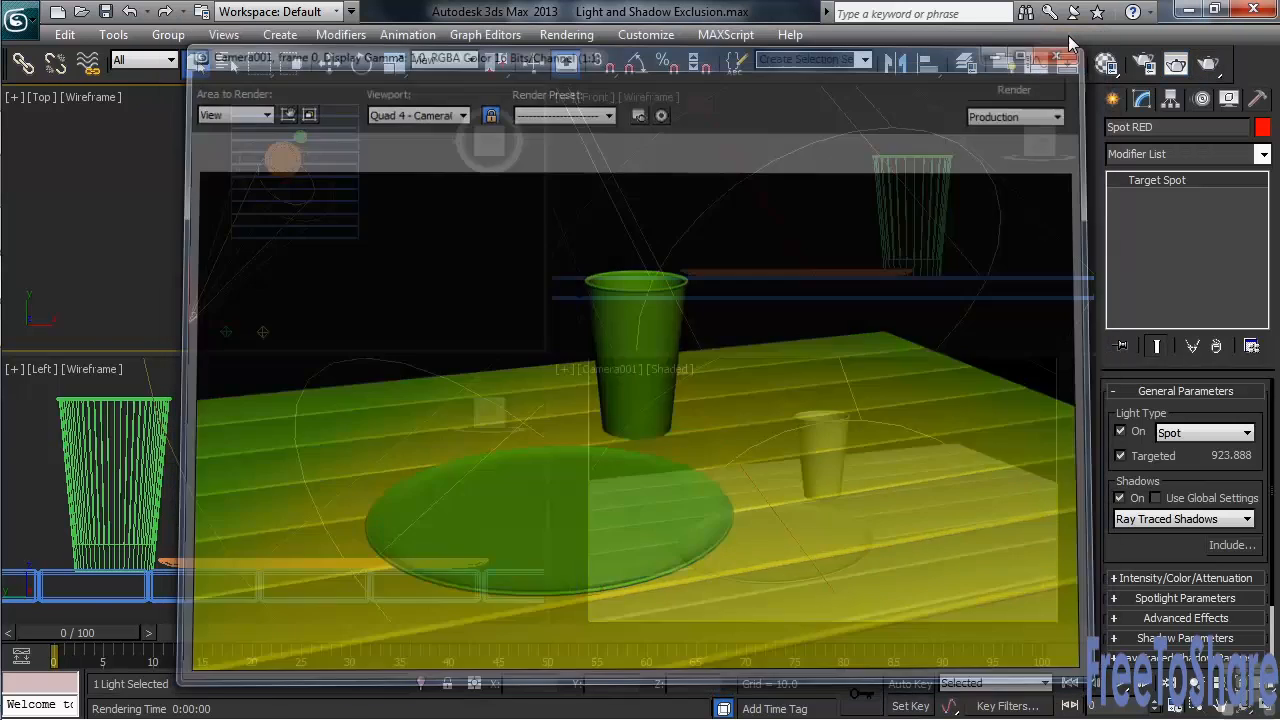
- Exclude the Glass and Table from the Omni GREEN light's illumination and shadow casting, and test-render the camera view
left_click(226, 332)
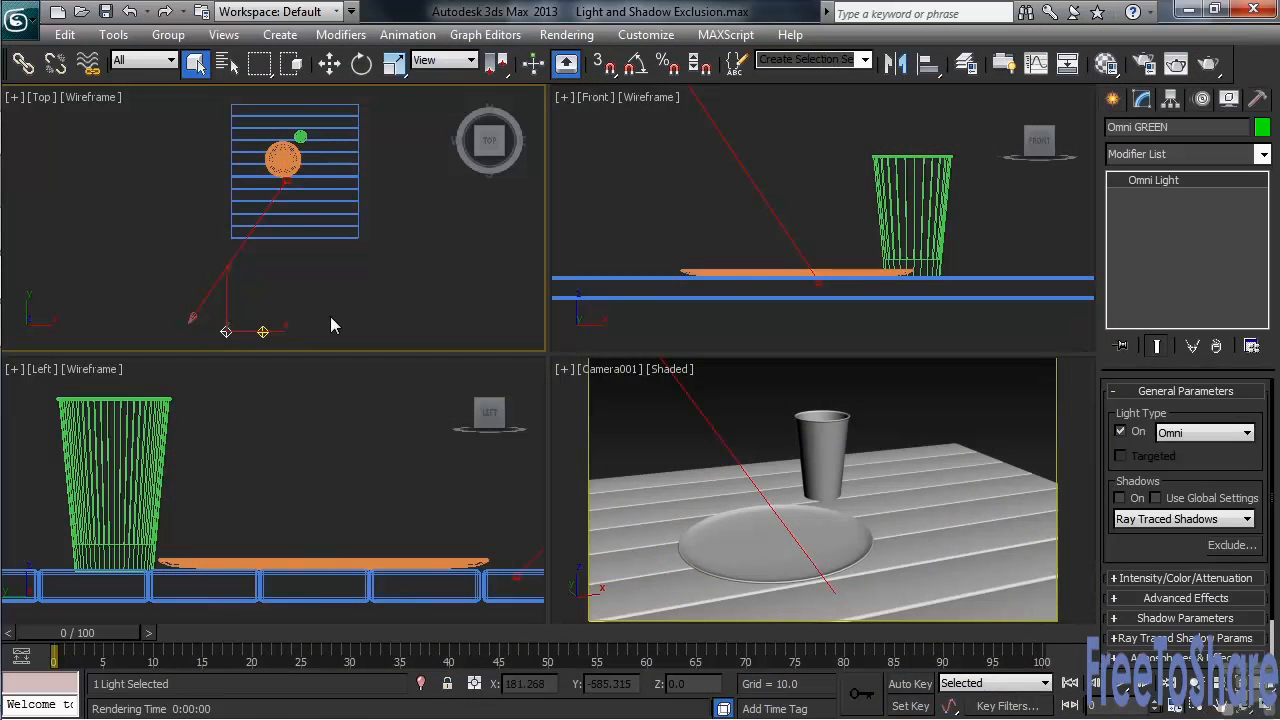
left_click(1230, 545)
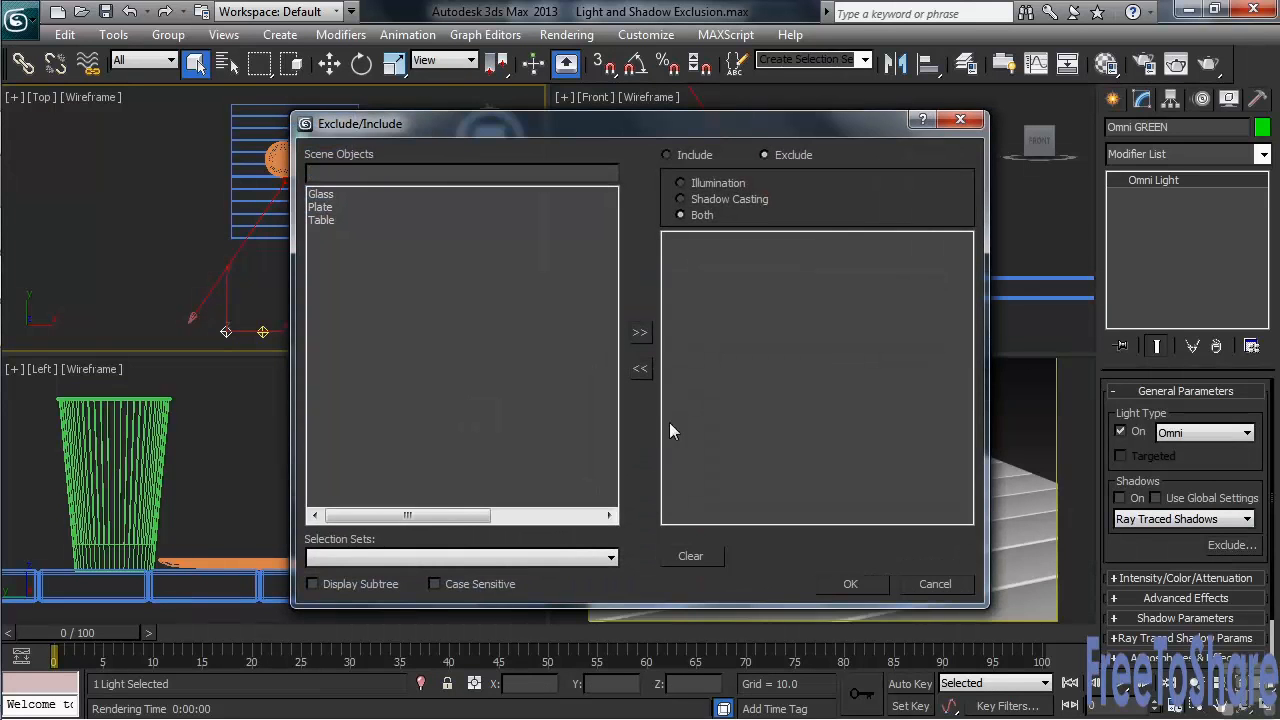
double_click(323, 196)
double_click(322, 208)
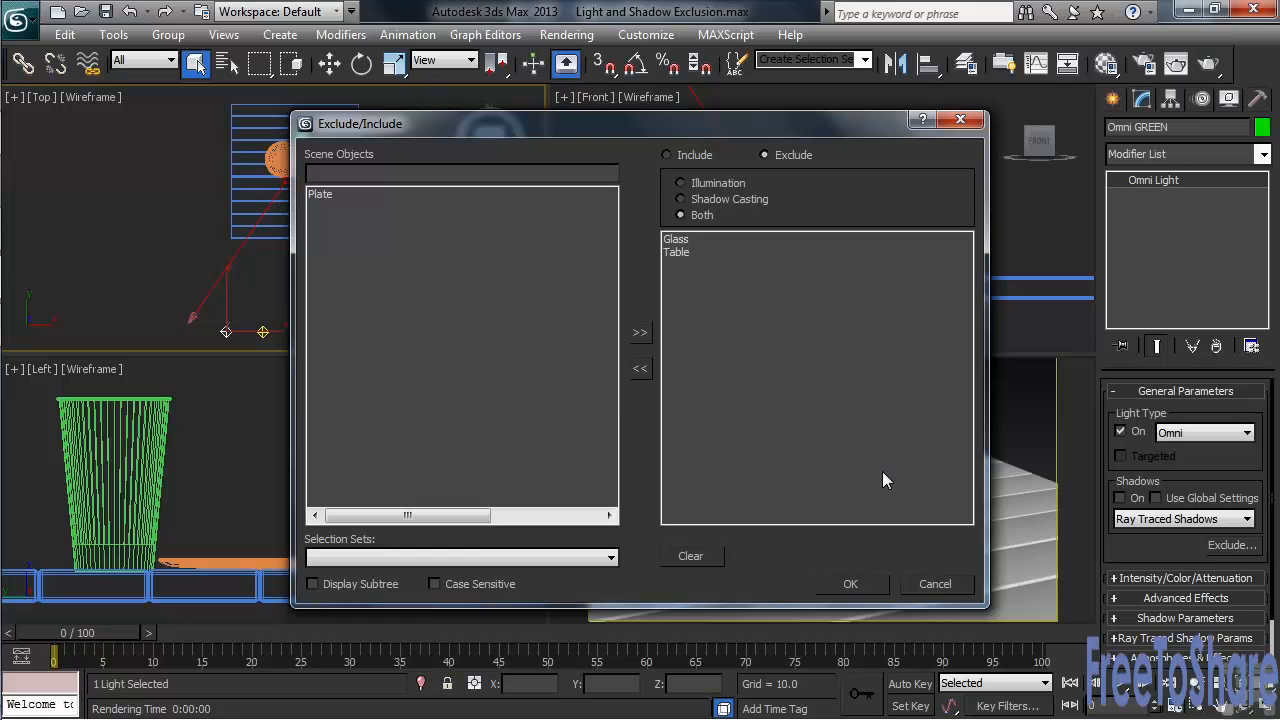
left_click(864, 582)
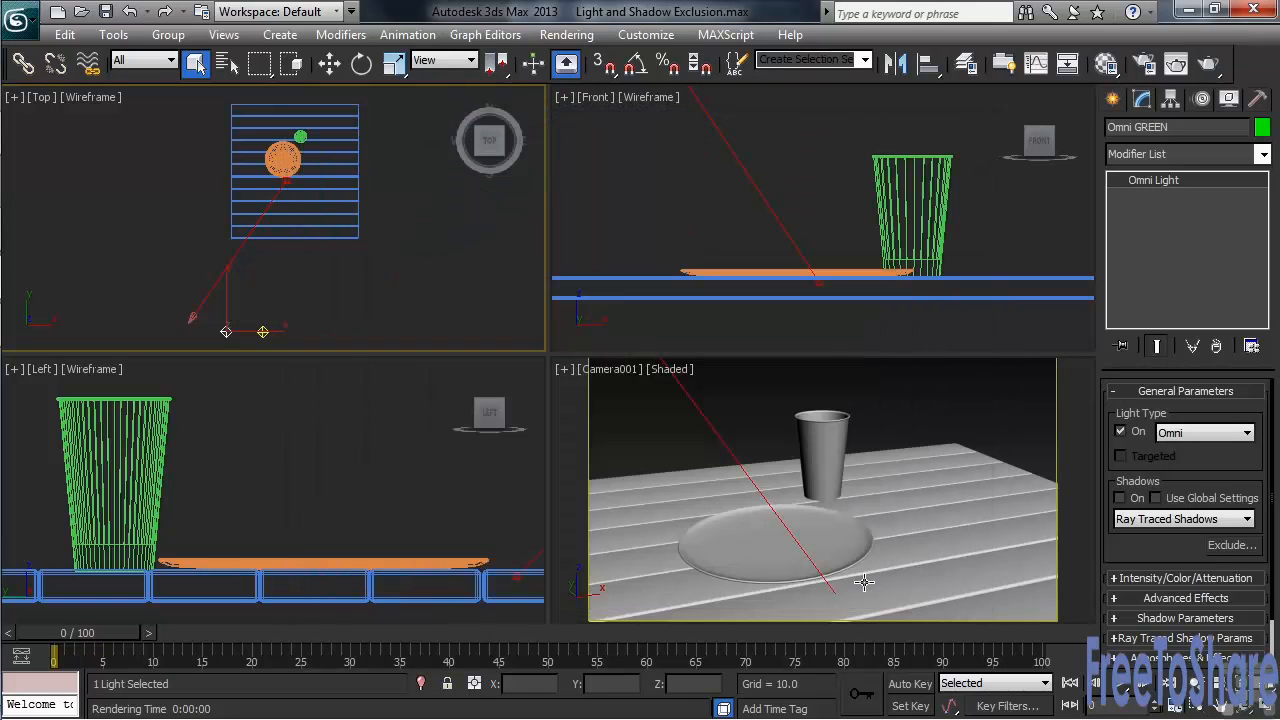
left_click(1206, 70)
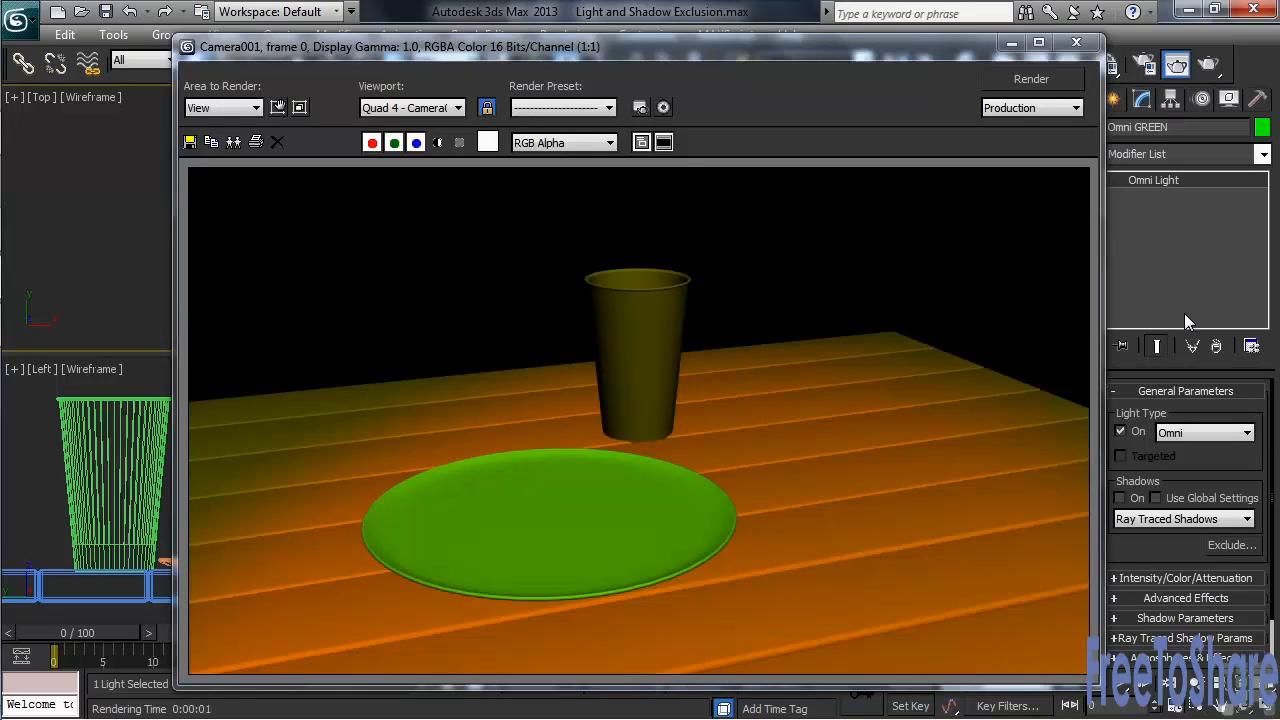
left_click(1076, 42)
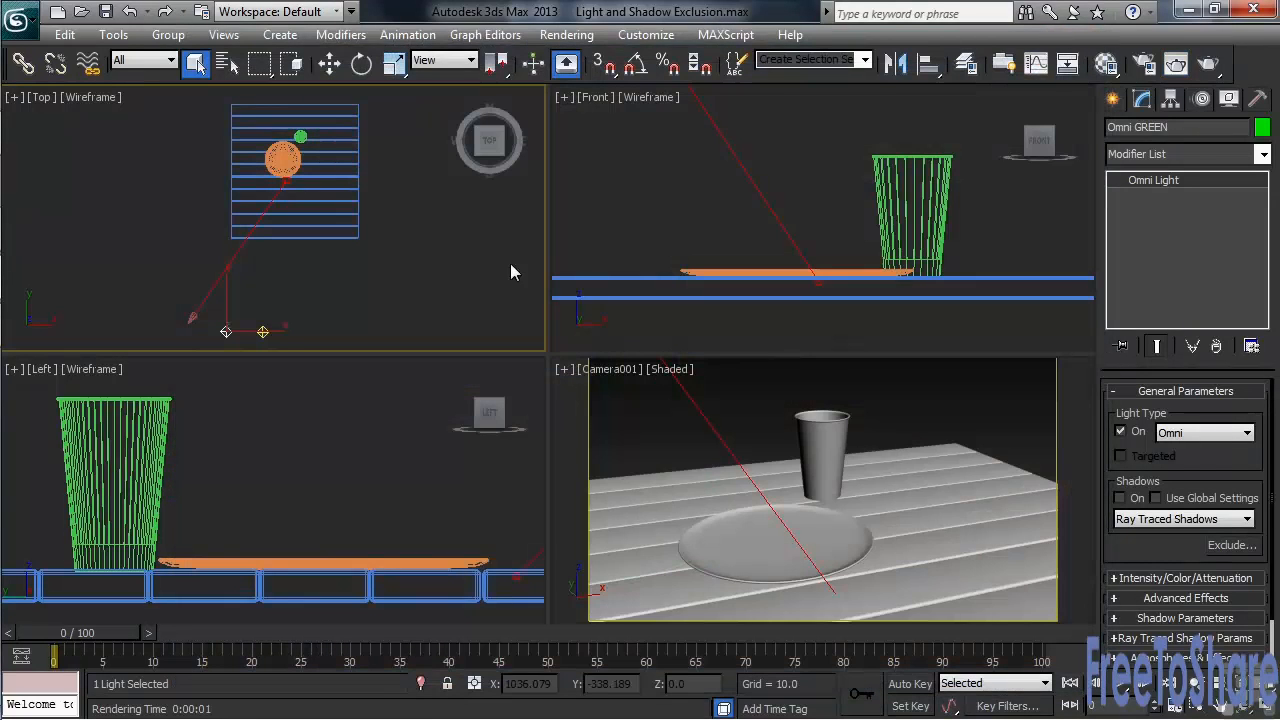
- Exclude the Glass from the Omni YELLOW light's illumination and shadow casting, and render the camera view
left_click(262, 333)
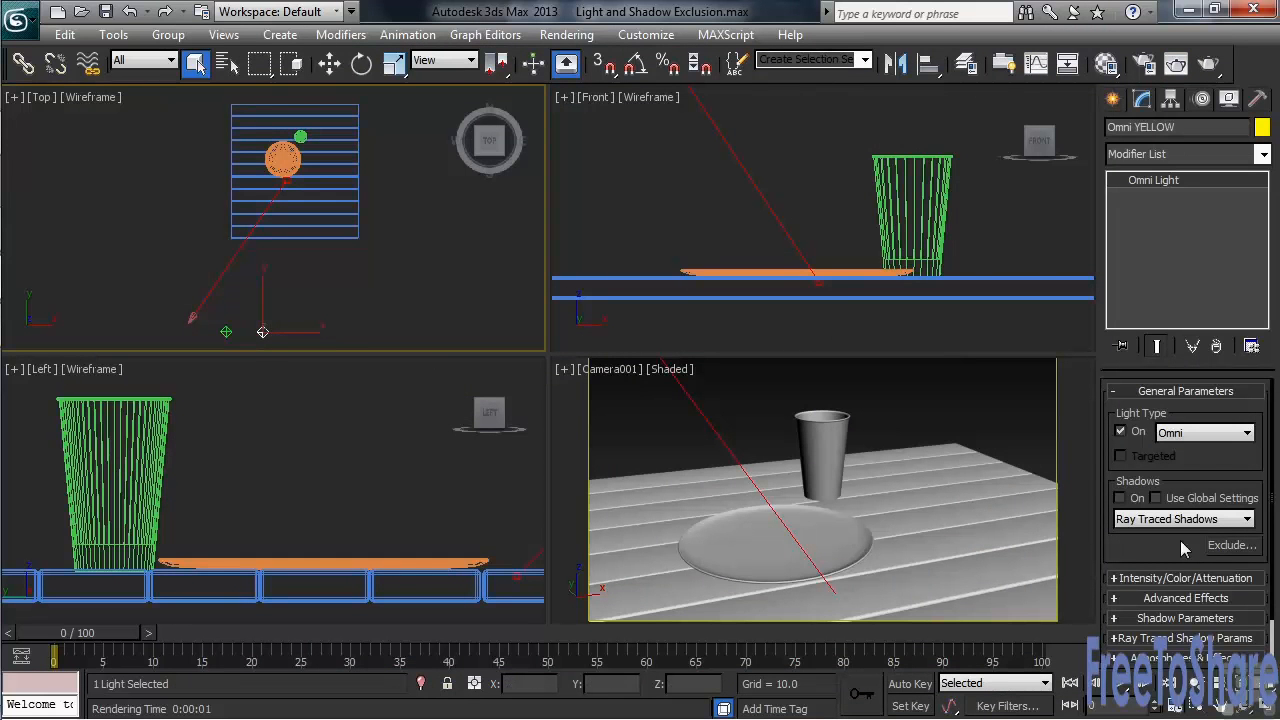
left_click(1238, 546)
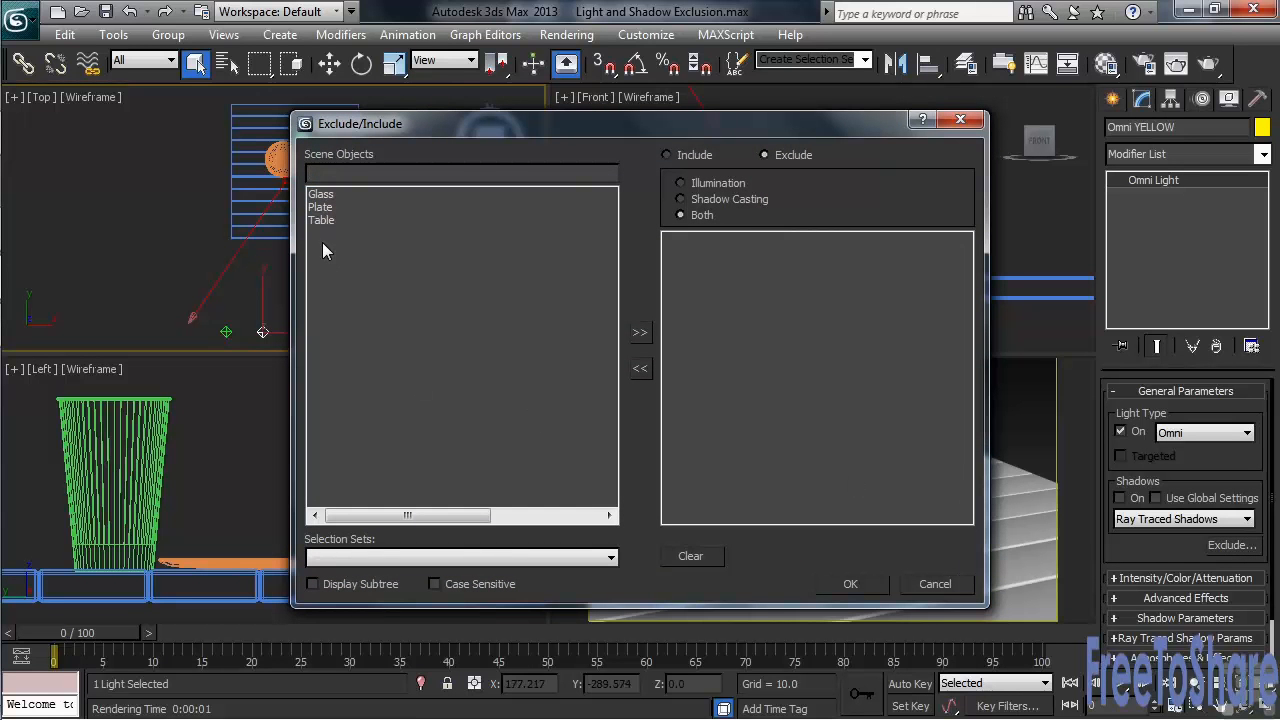
double_click(321, 195)
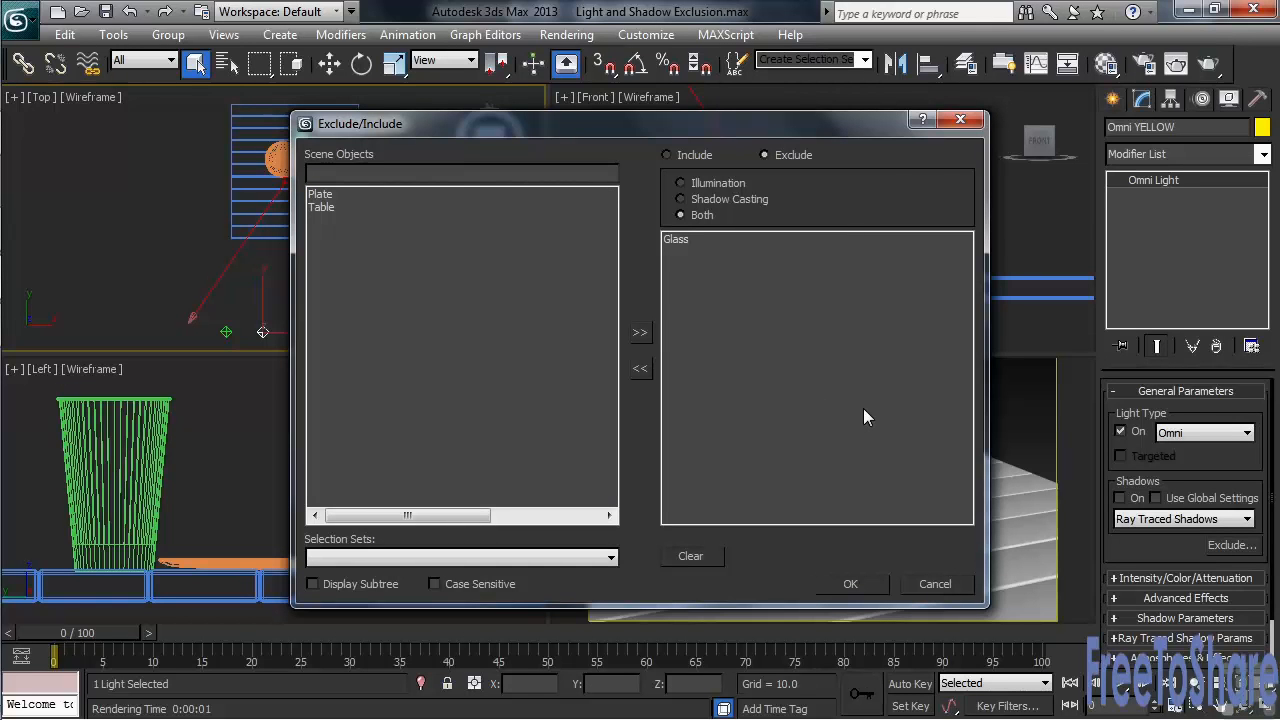
left_click(852, 584)
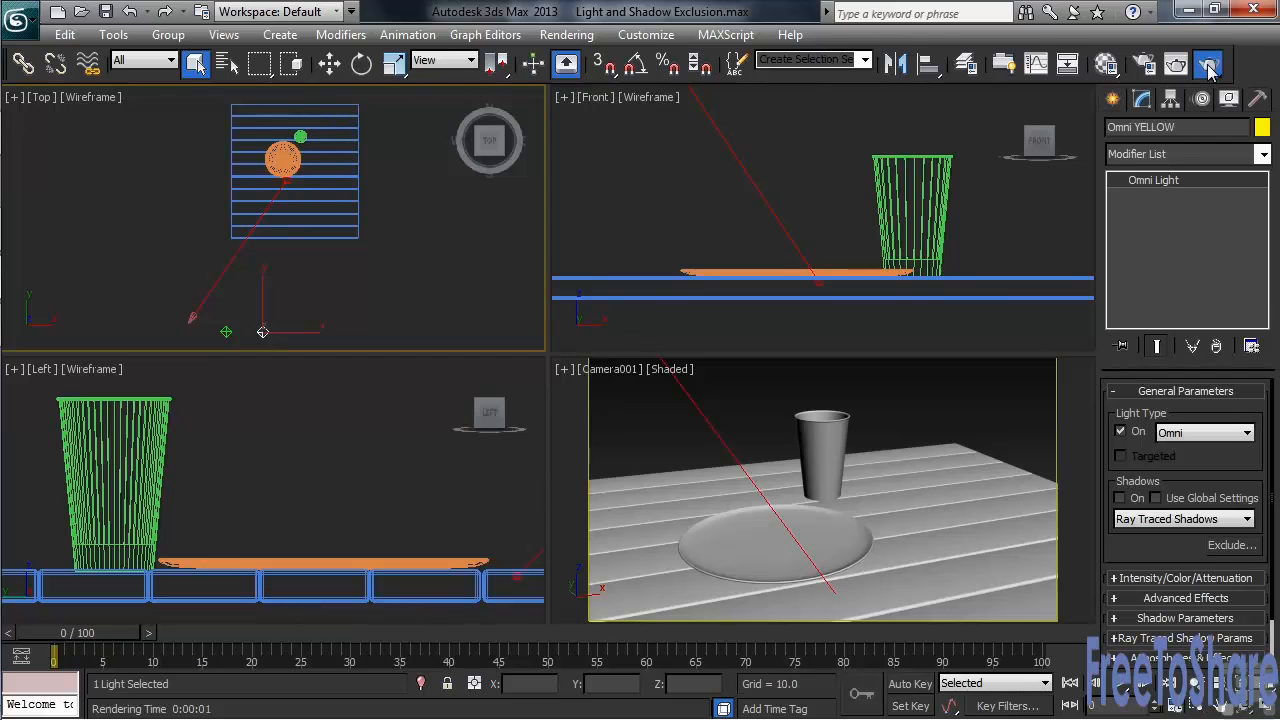
left_click(1209, 65)
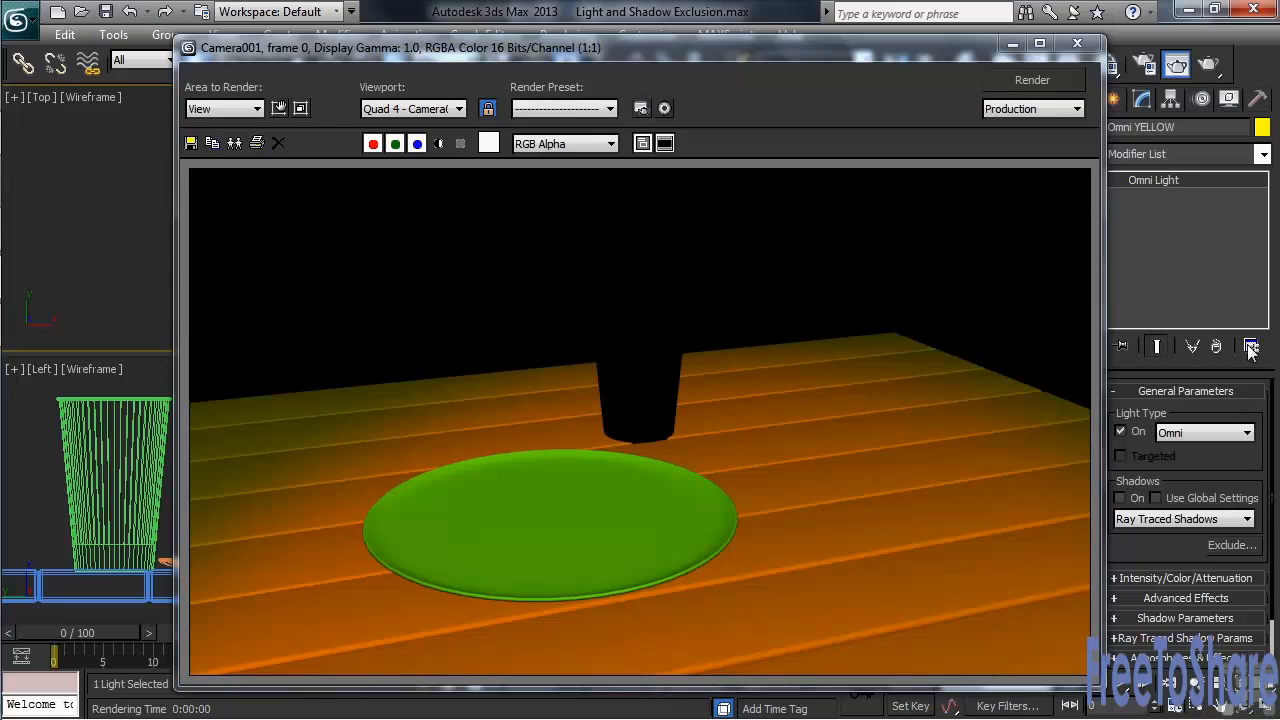
- Switch the Omni YELLOW light's Glass list from Exclude to Include and re-render the camera view
left_click(1240, 546)
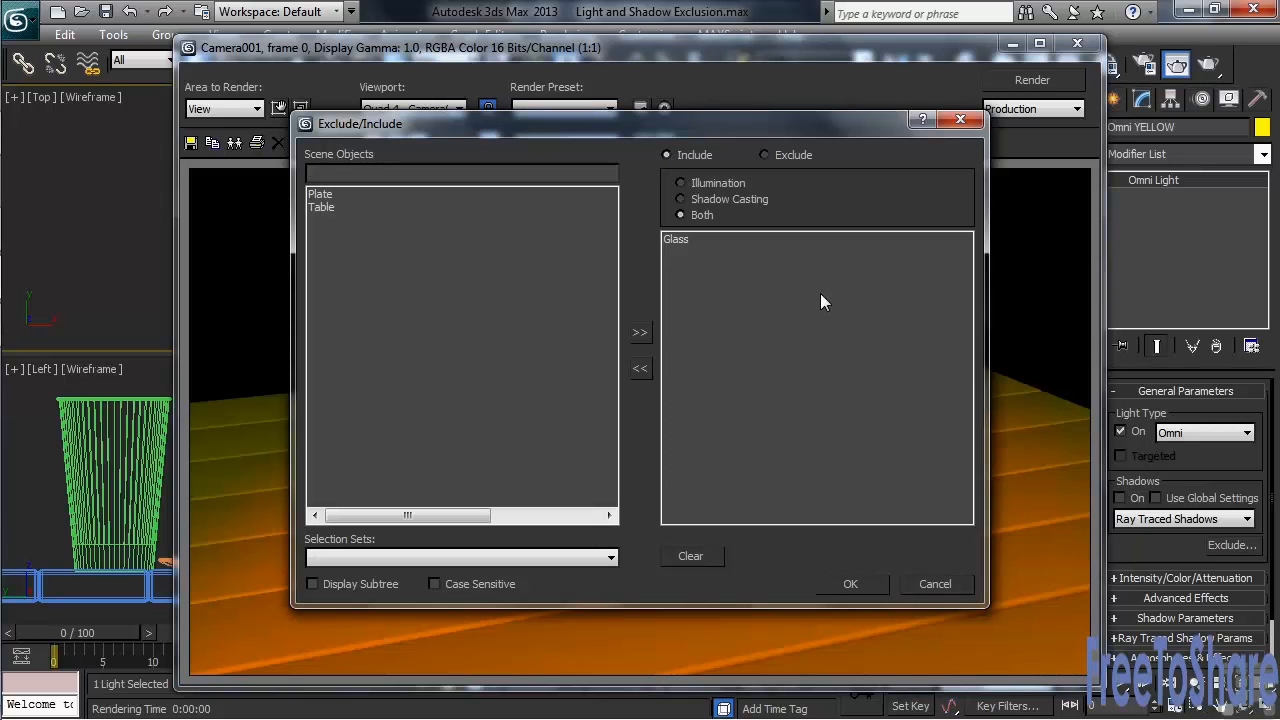
left_click(866, 584)
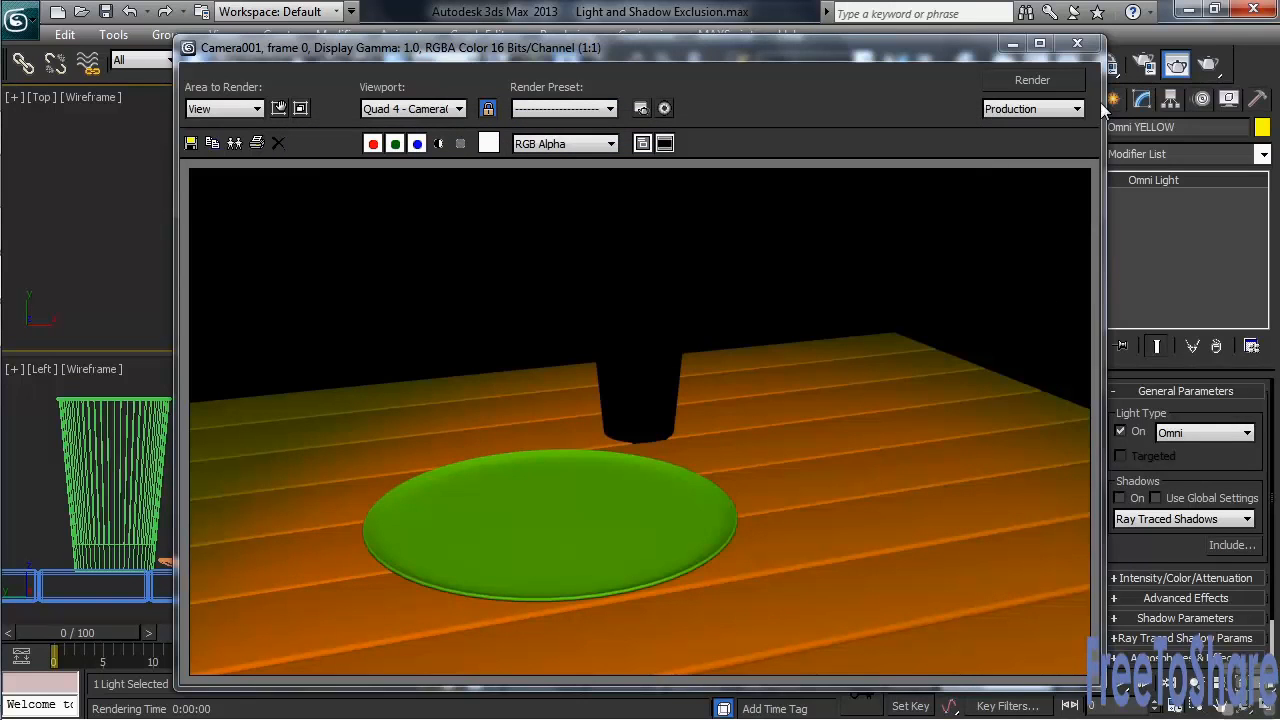
left_click(1069, 79)
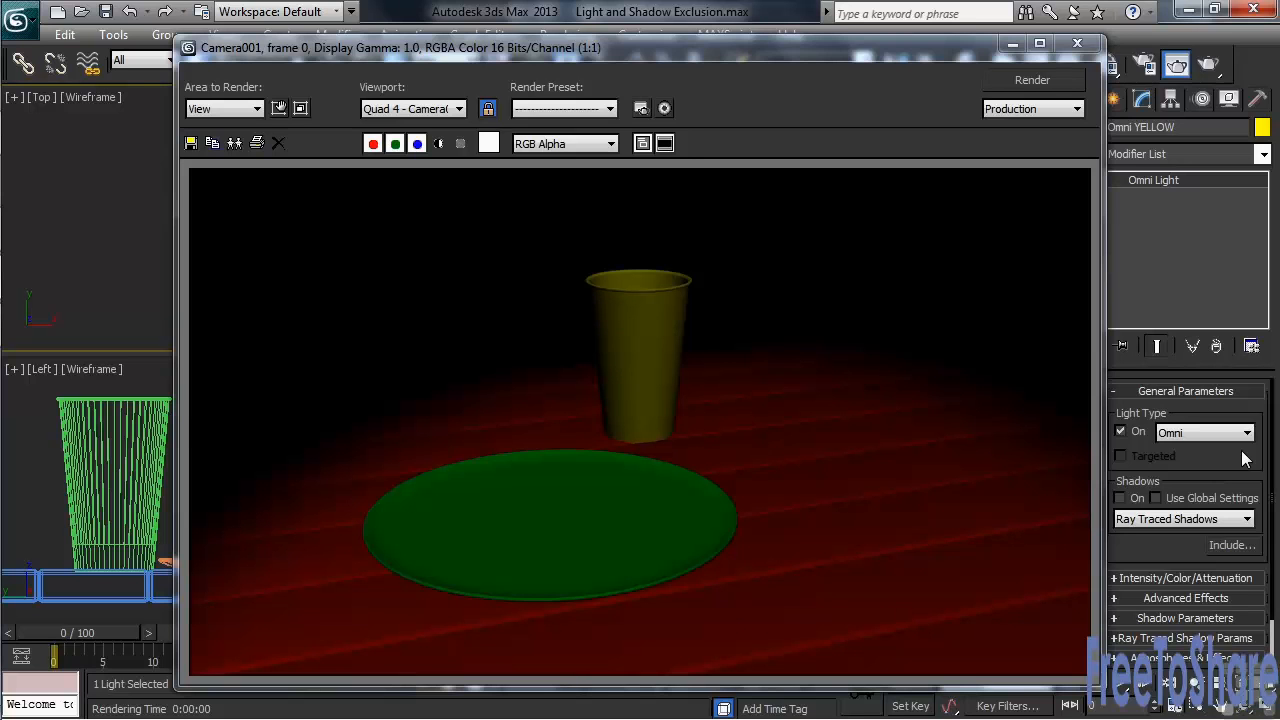
left_click(1077, 44)
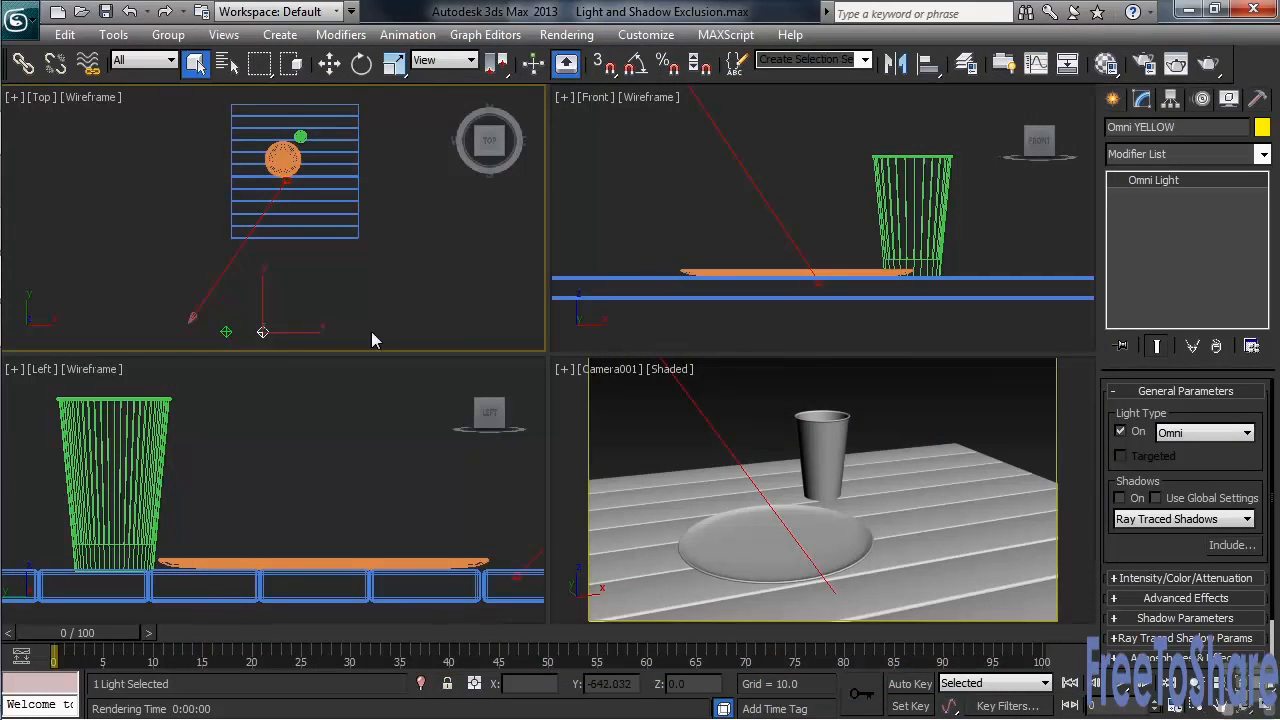
- Turn off both the Omni YELLOW and Omni GREEN lights
right_click(265, 342)
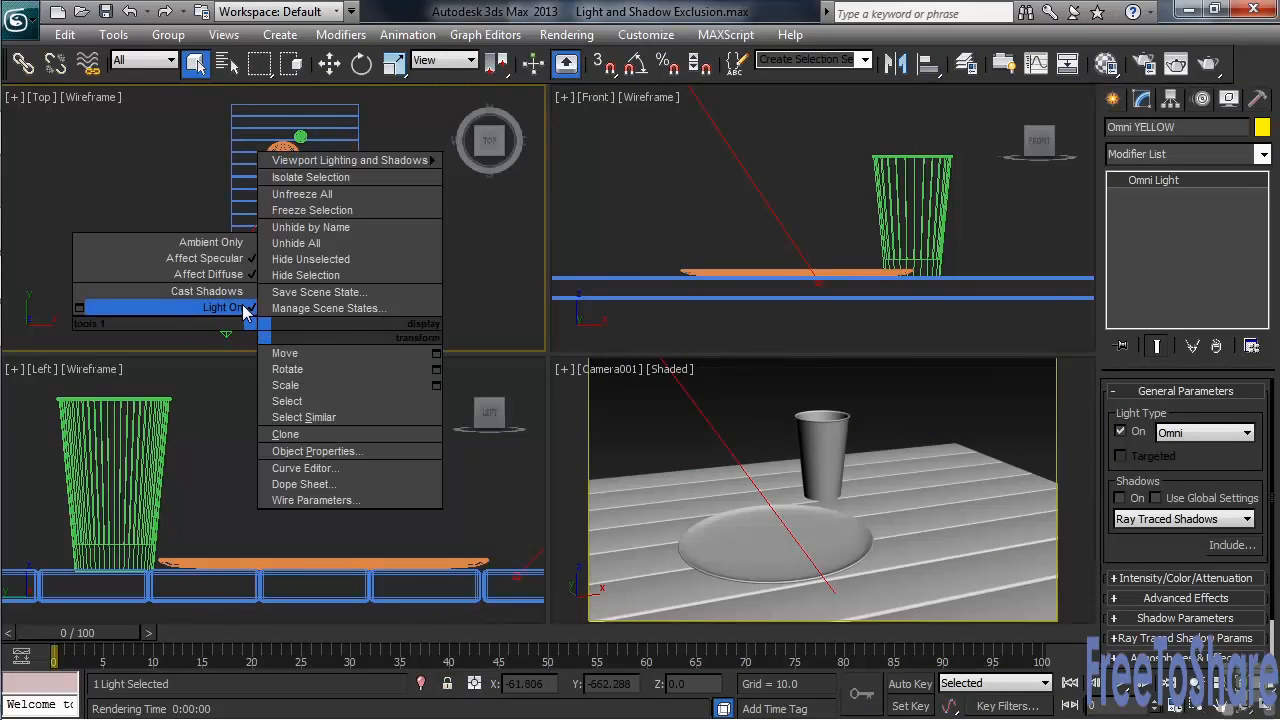
left_click(245, 309)
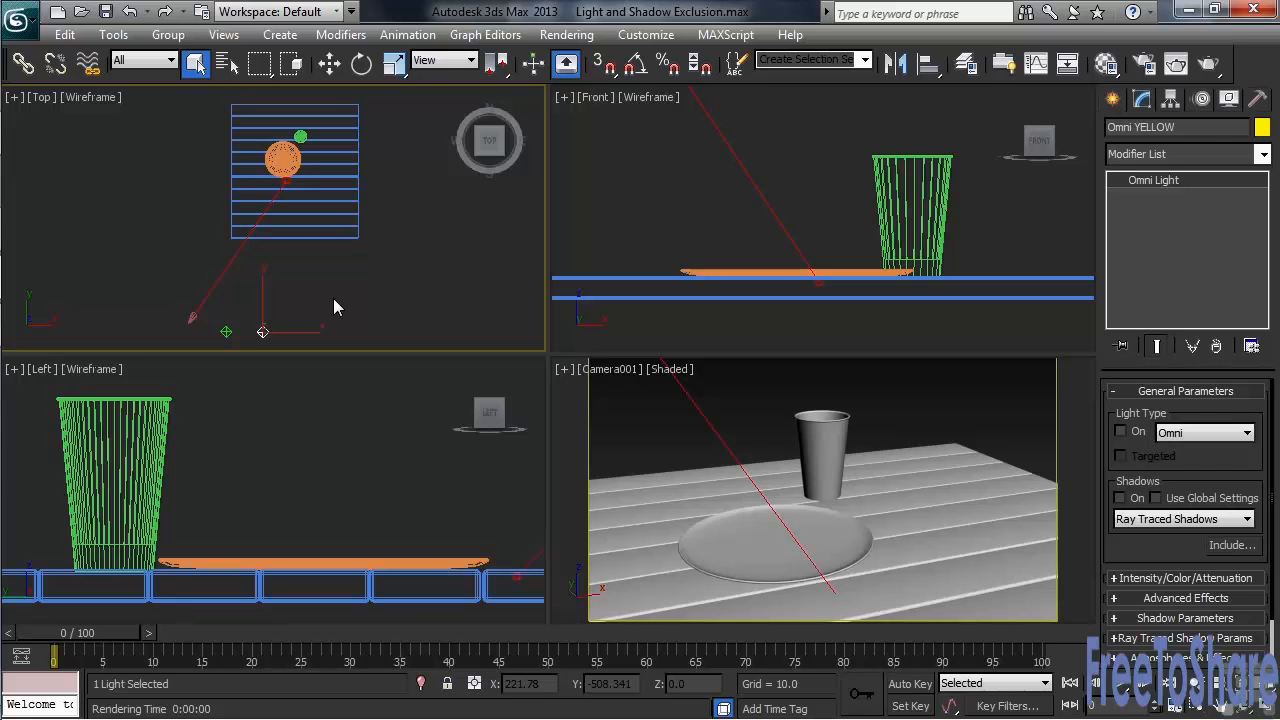
left_click(226, 331)
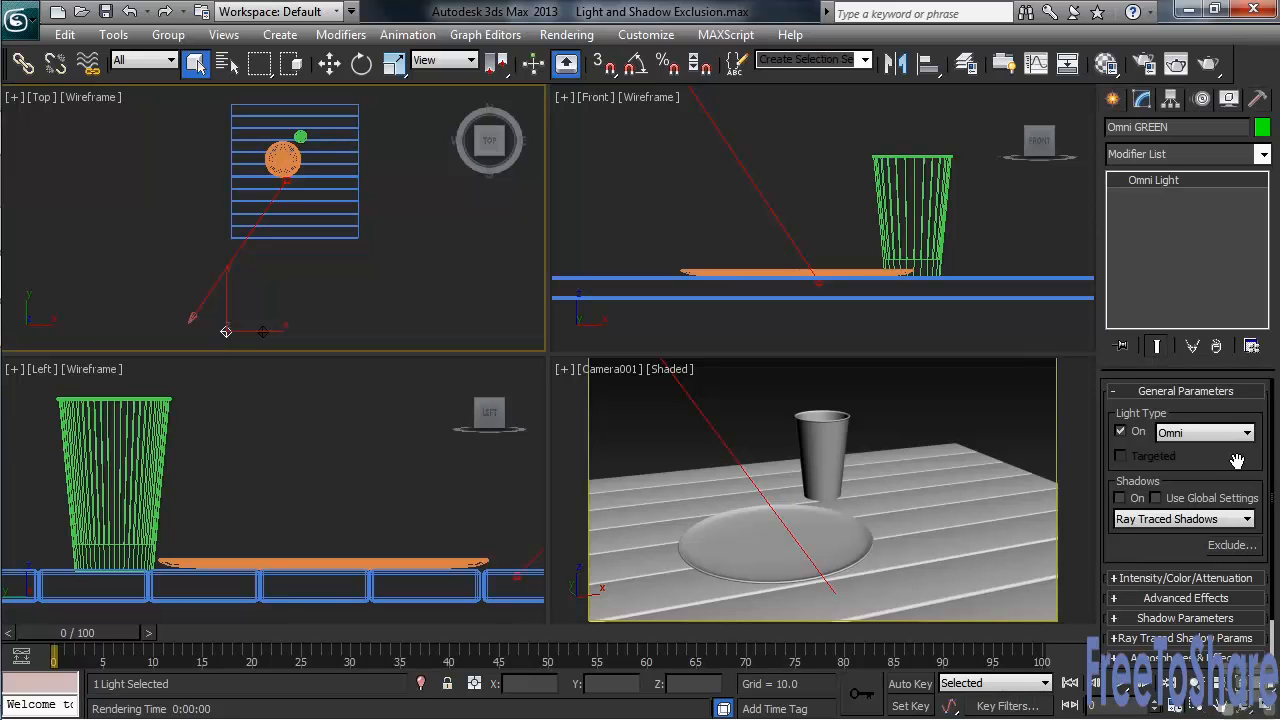
left_click(1121, 431)
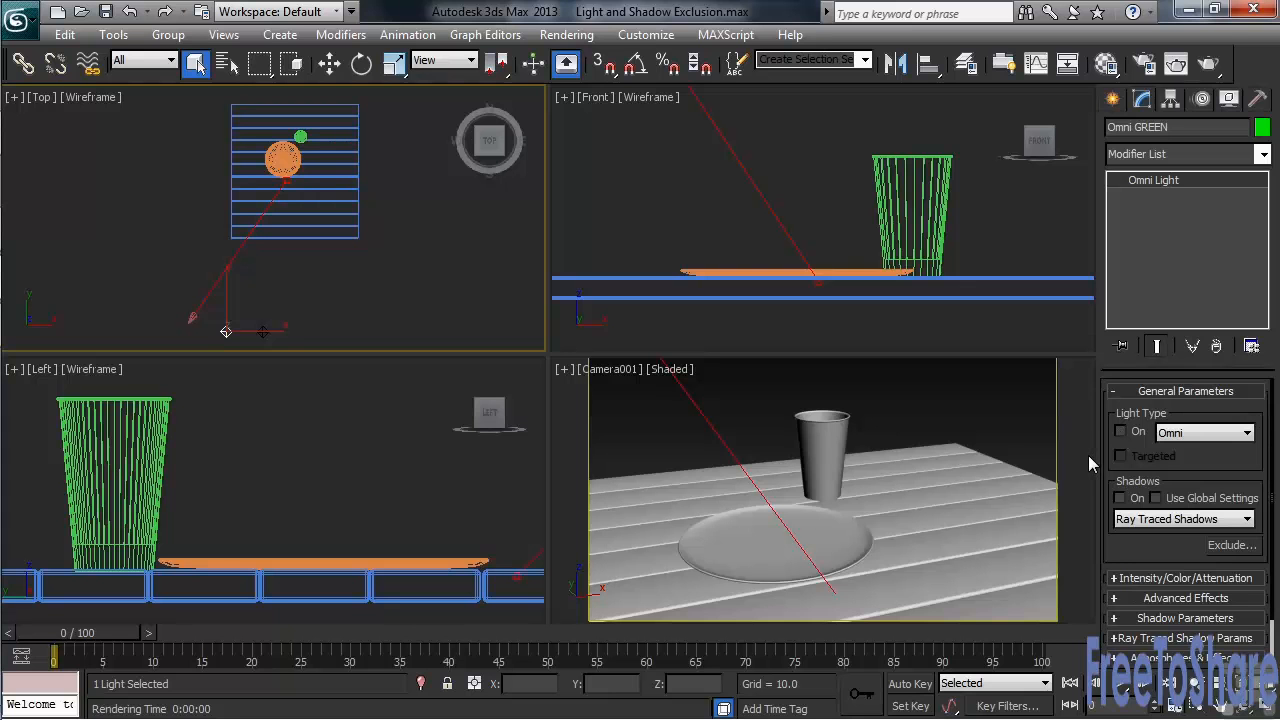
- Remove the Table from the Spot RED light's include list and set the empty list back to Exclude
left_click(192, 318)
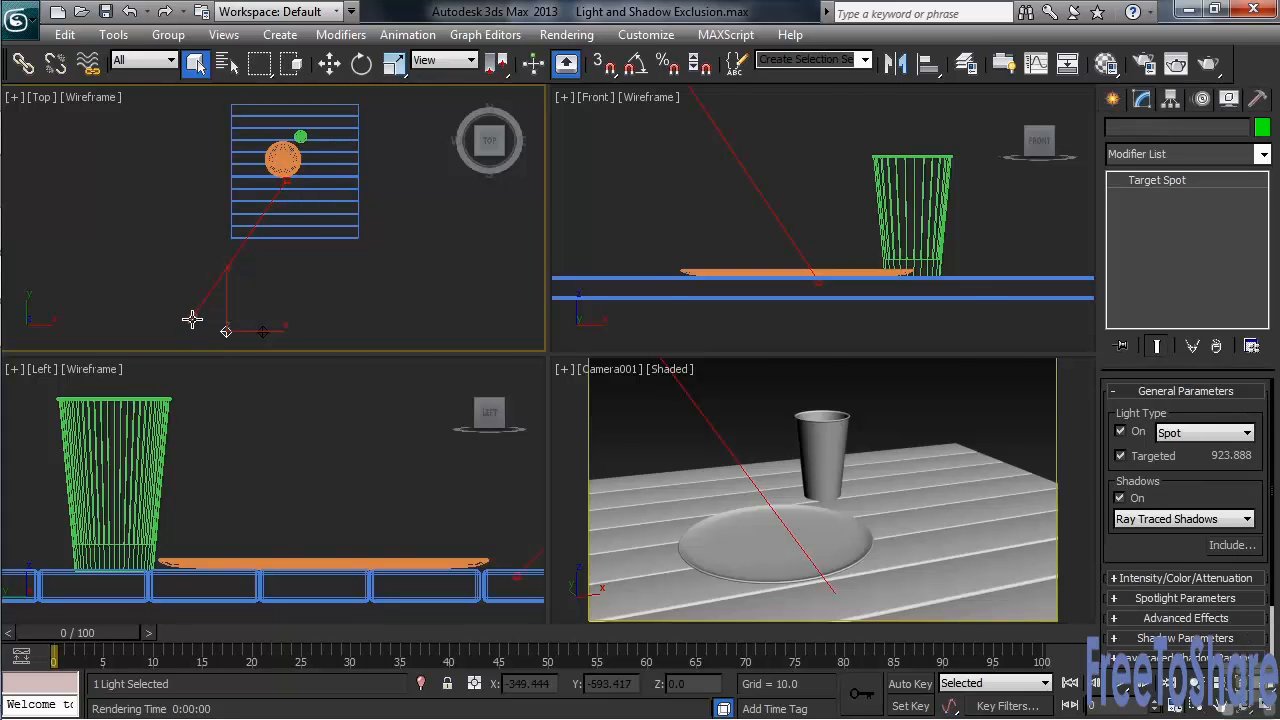
left_click(1229, 550)
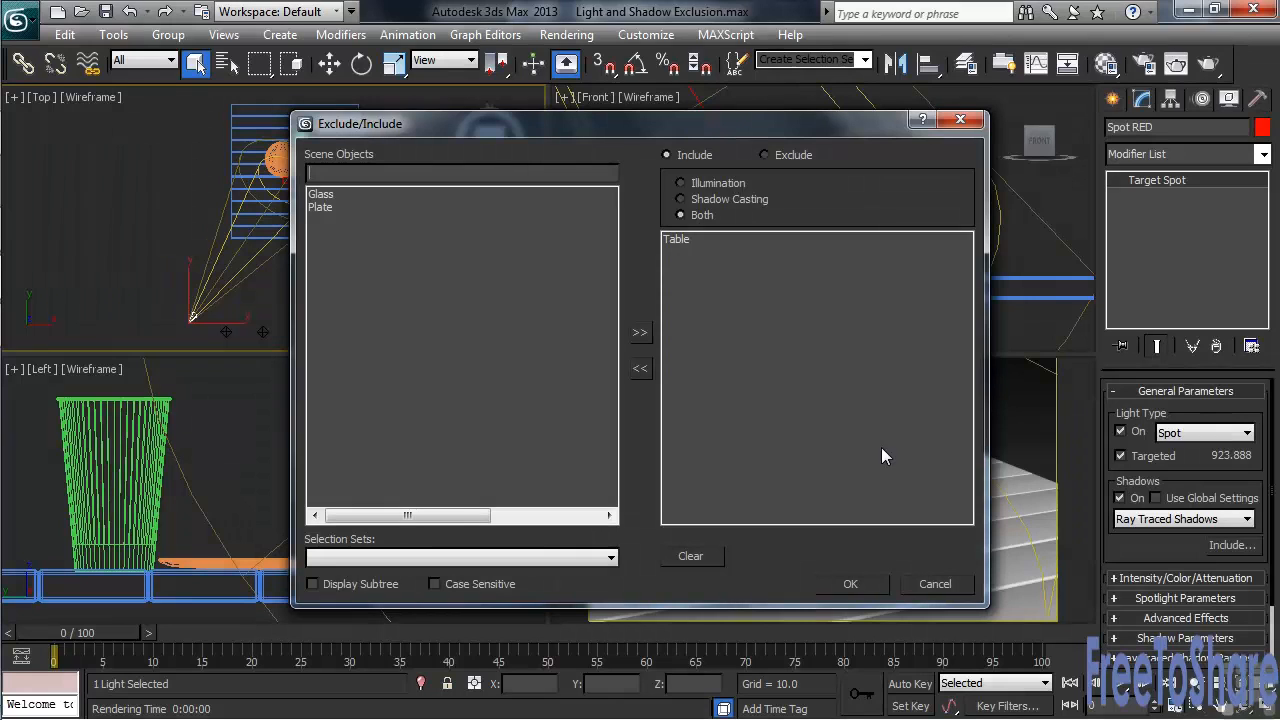
double_click(724, 316)
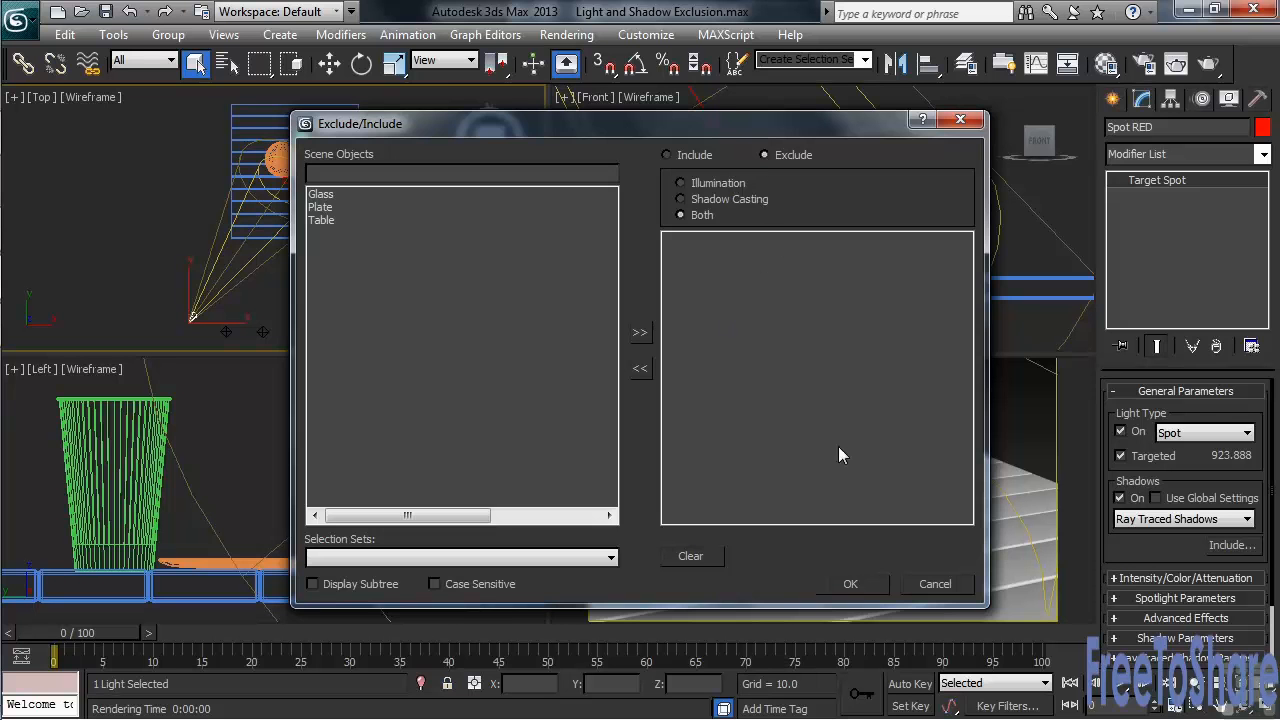
left_click(851, 584)
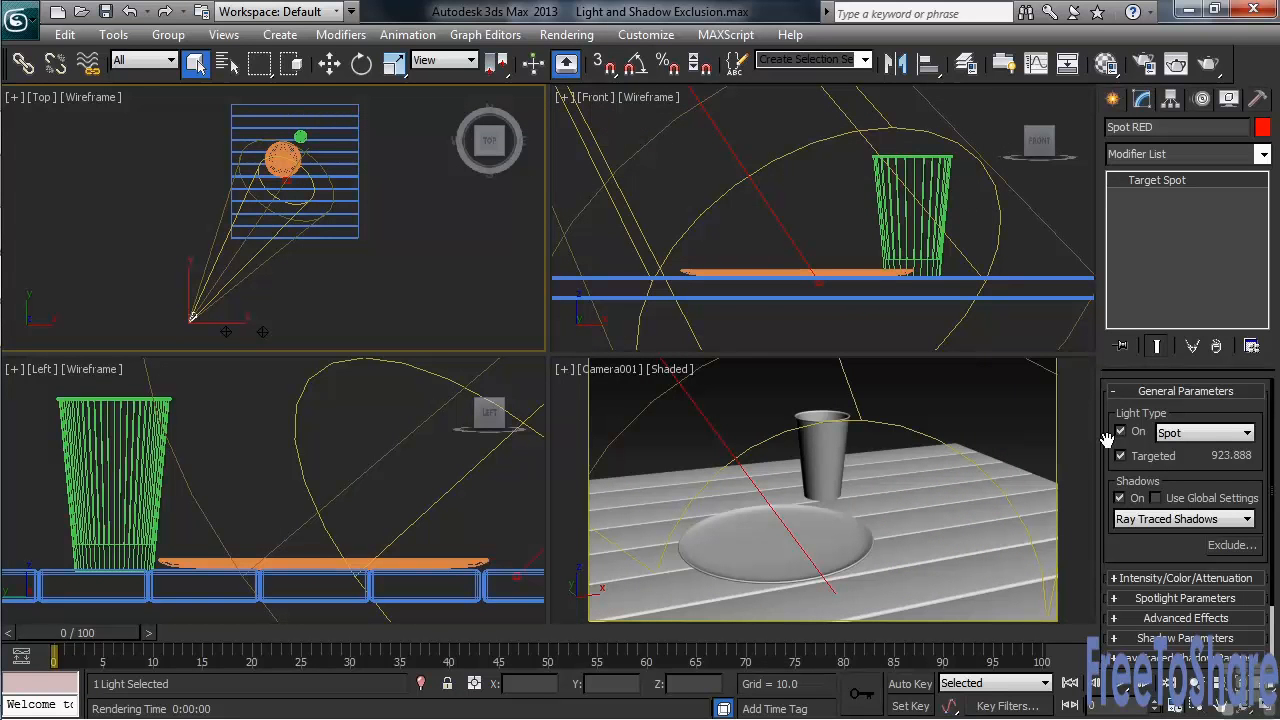
- Change the Spot RED light's color to white by reducing its saturation to 0
left_click(1150, 581)
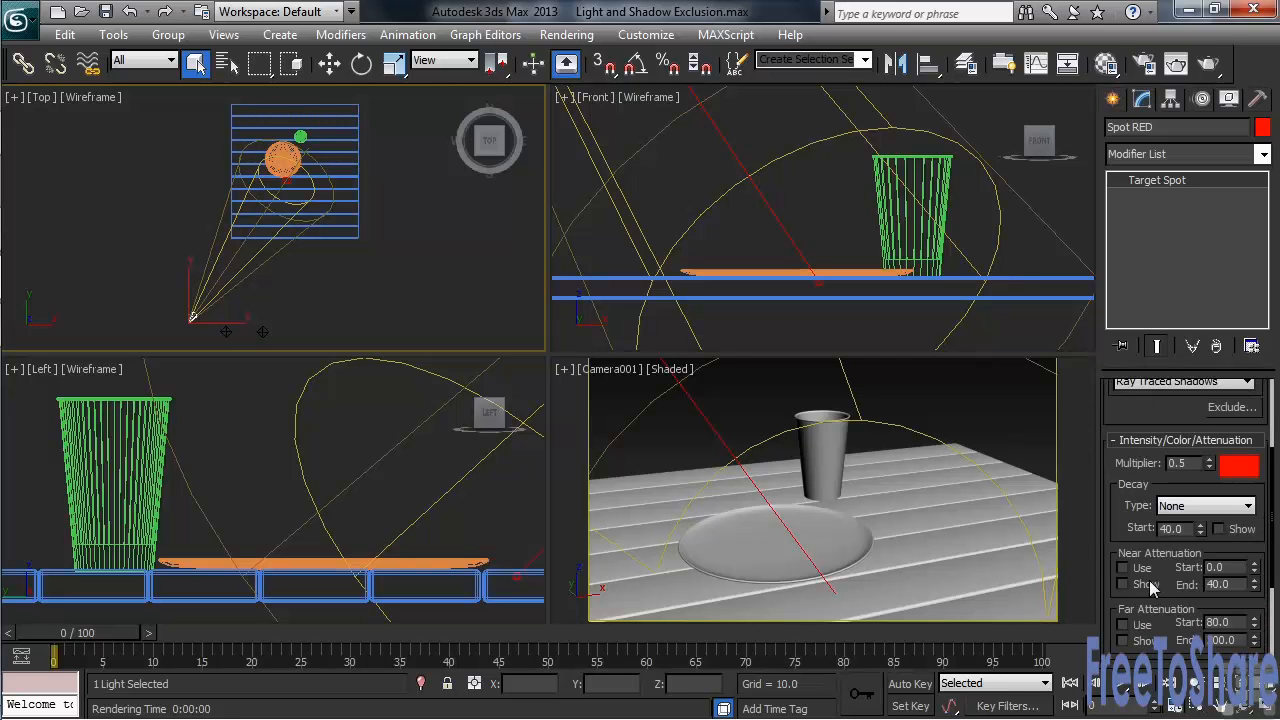
left_click(1238, 468)
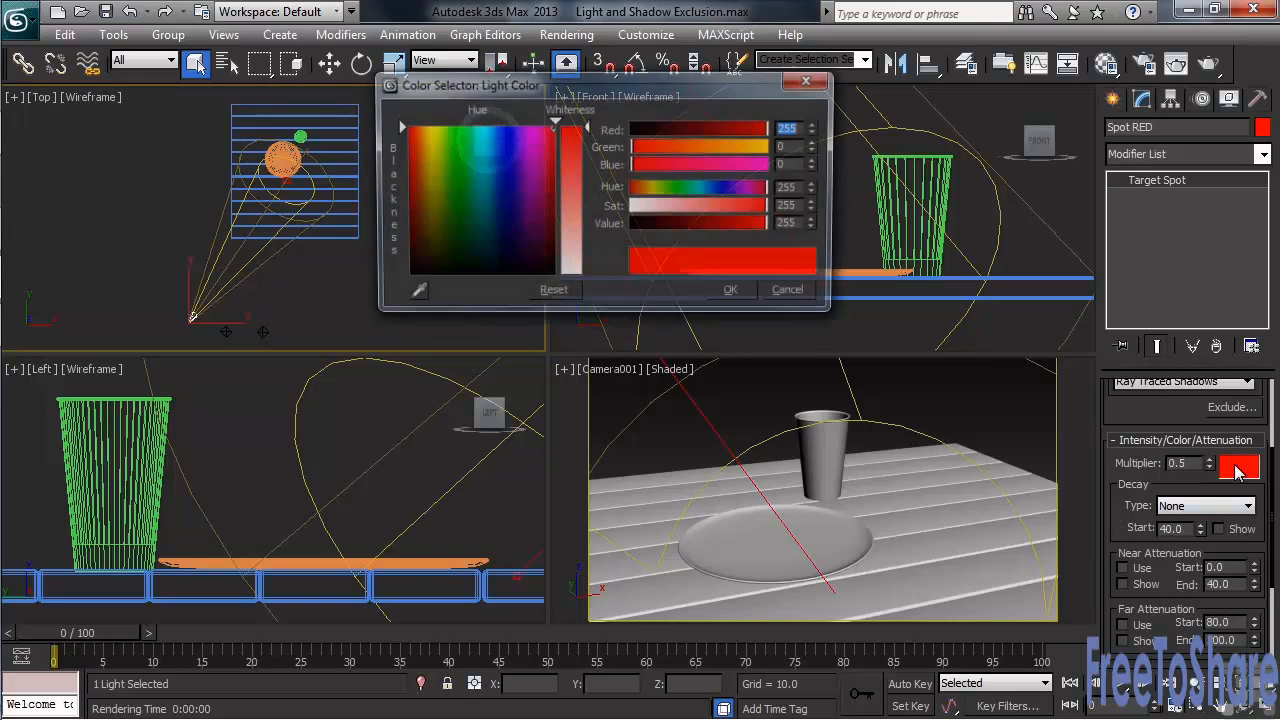
left_click_drag(768, 206, 626, 205)
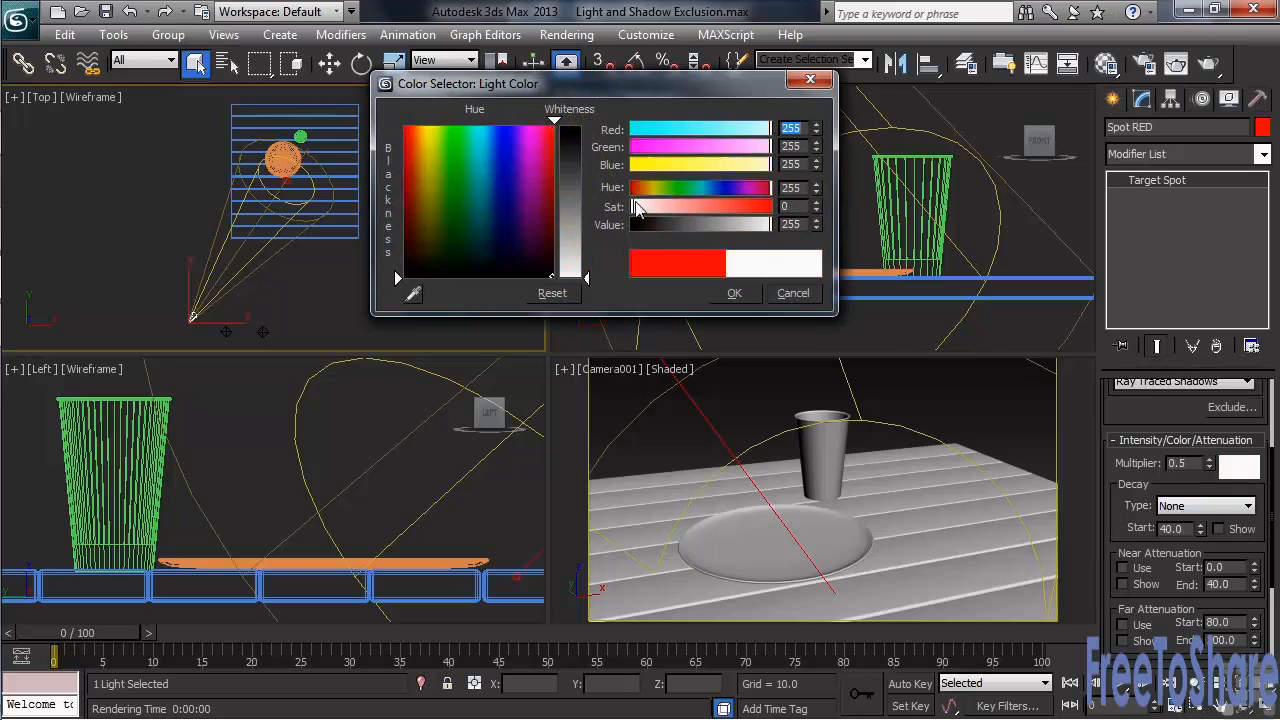
left_click(734, 293)
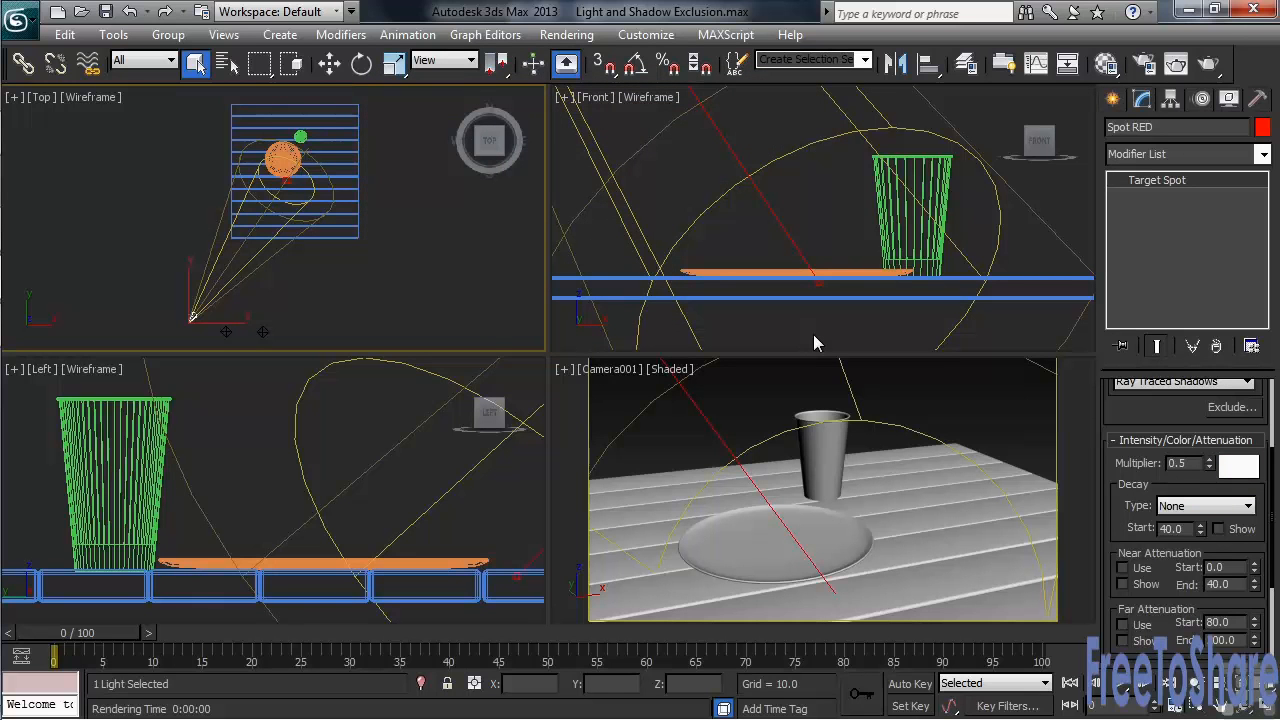
- Set the Spot RED light's multiplier to 1.0 and render the camera view
left_click_drag(1192, 464, 1158, 462)
type("1")
key("Return")
left_click(1208, 63)
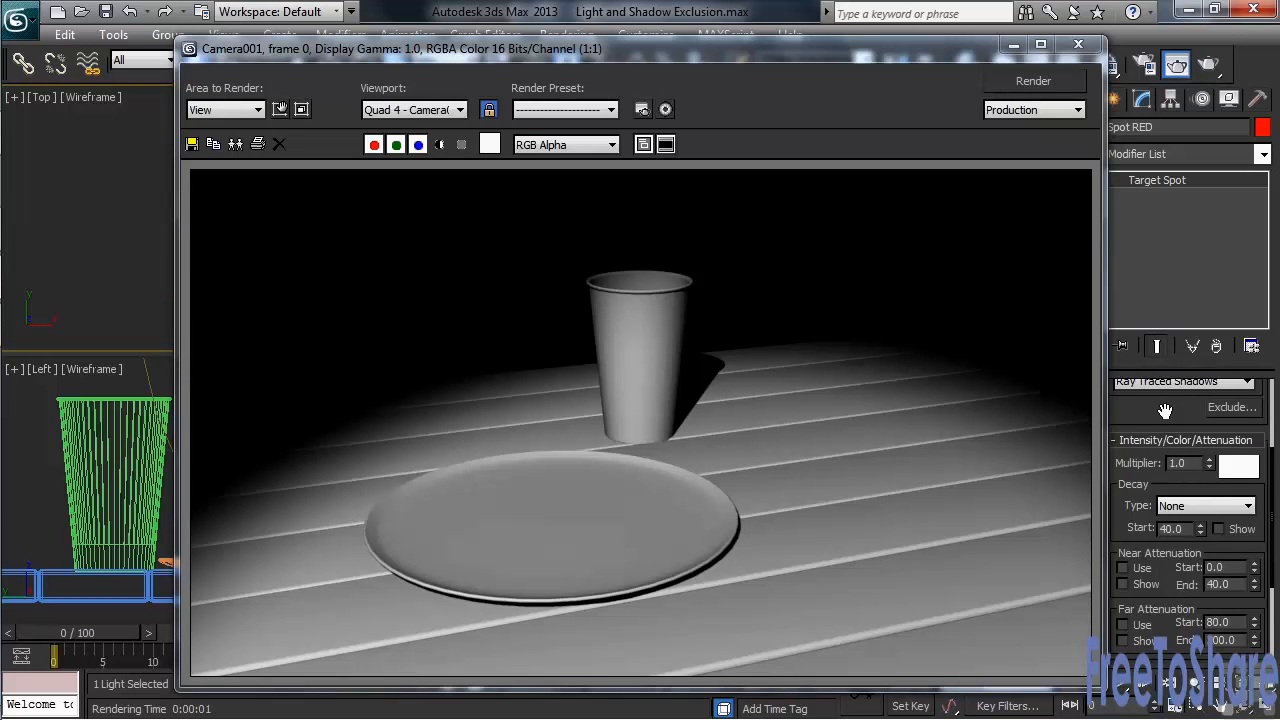
left_click(1078, 45)
- Turn off Cast Shadows in the Glass's object properties and render the camera view
left_click(824, 438)
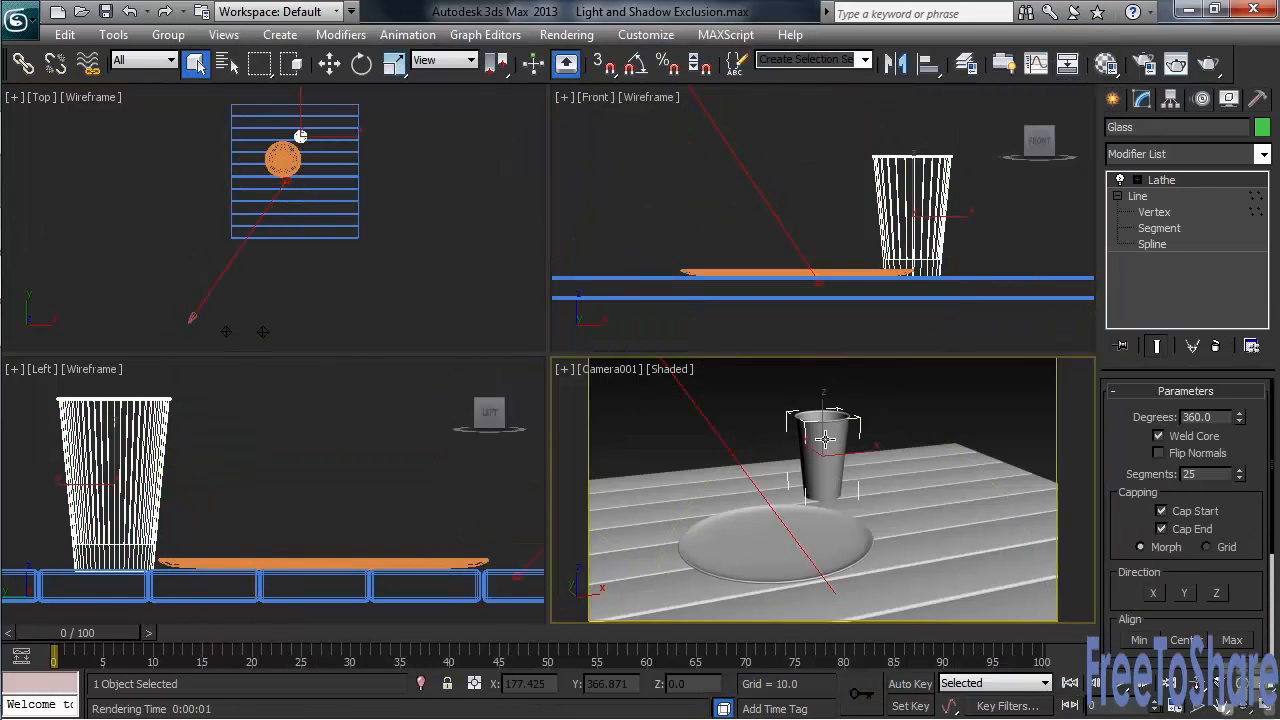
right_click(821, 434)
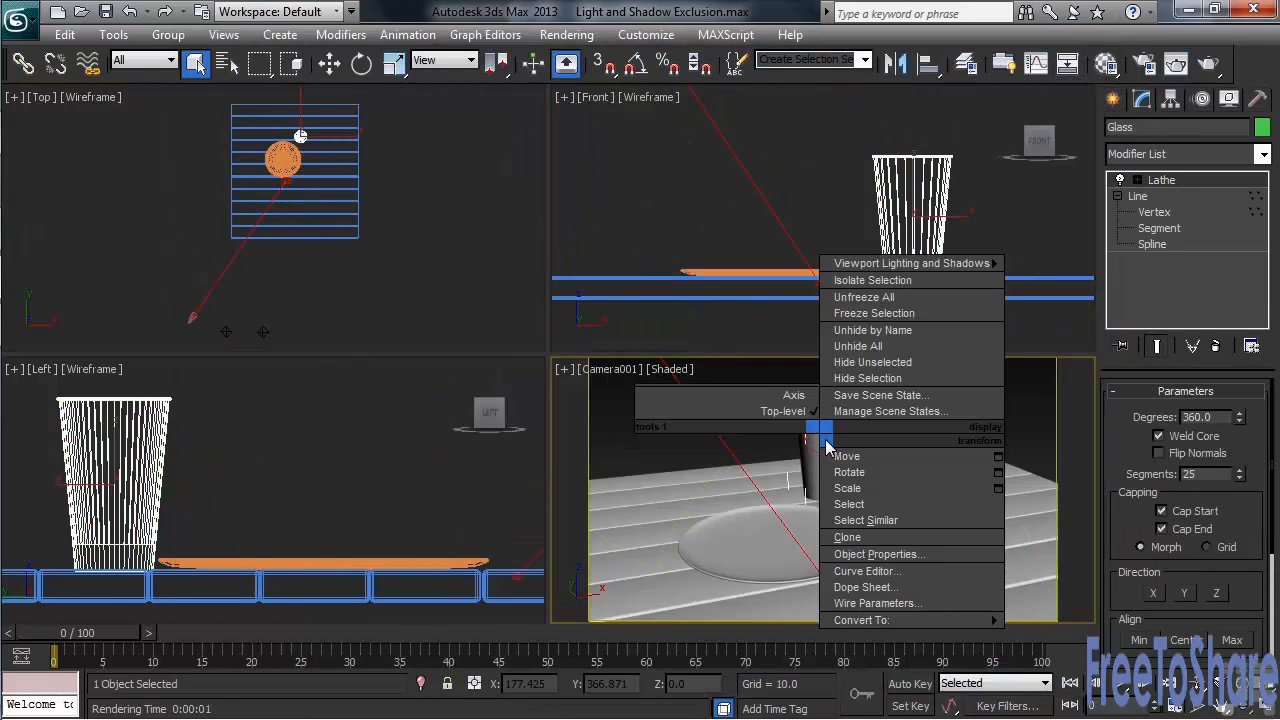
left_click(953, 553)
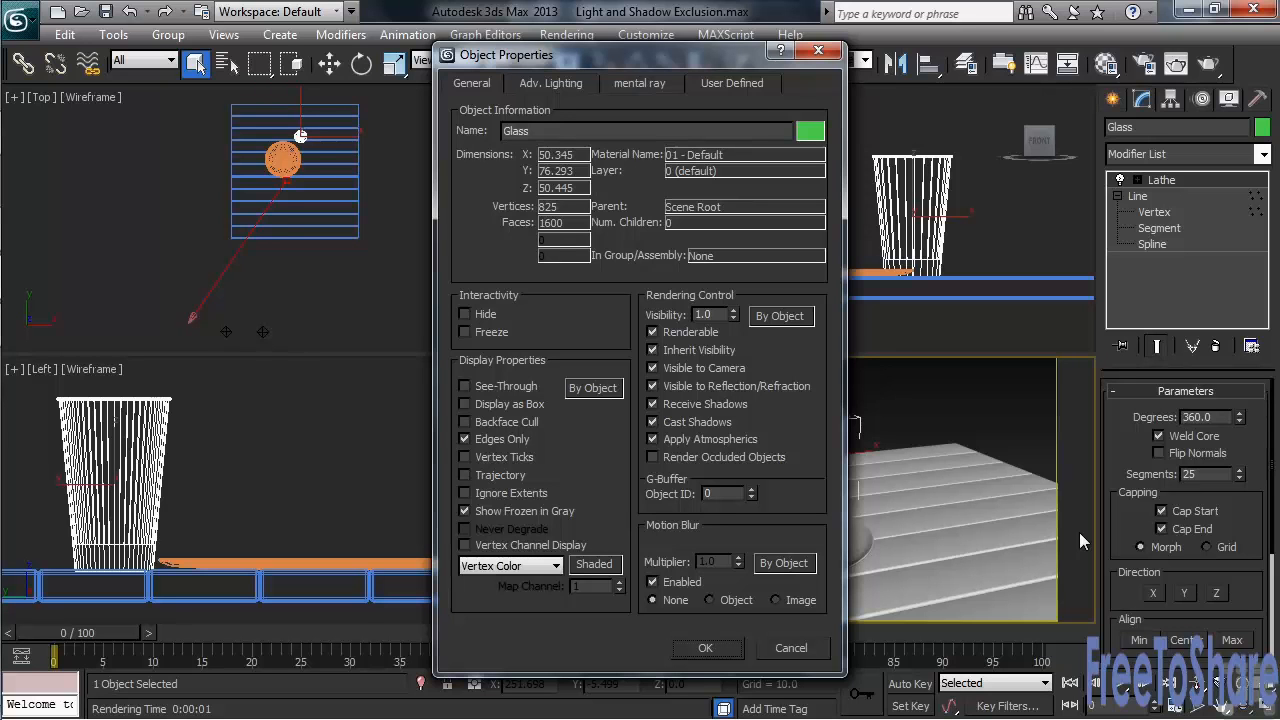
left_click(653, 422)
left_click(716, 648)
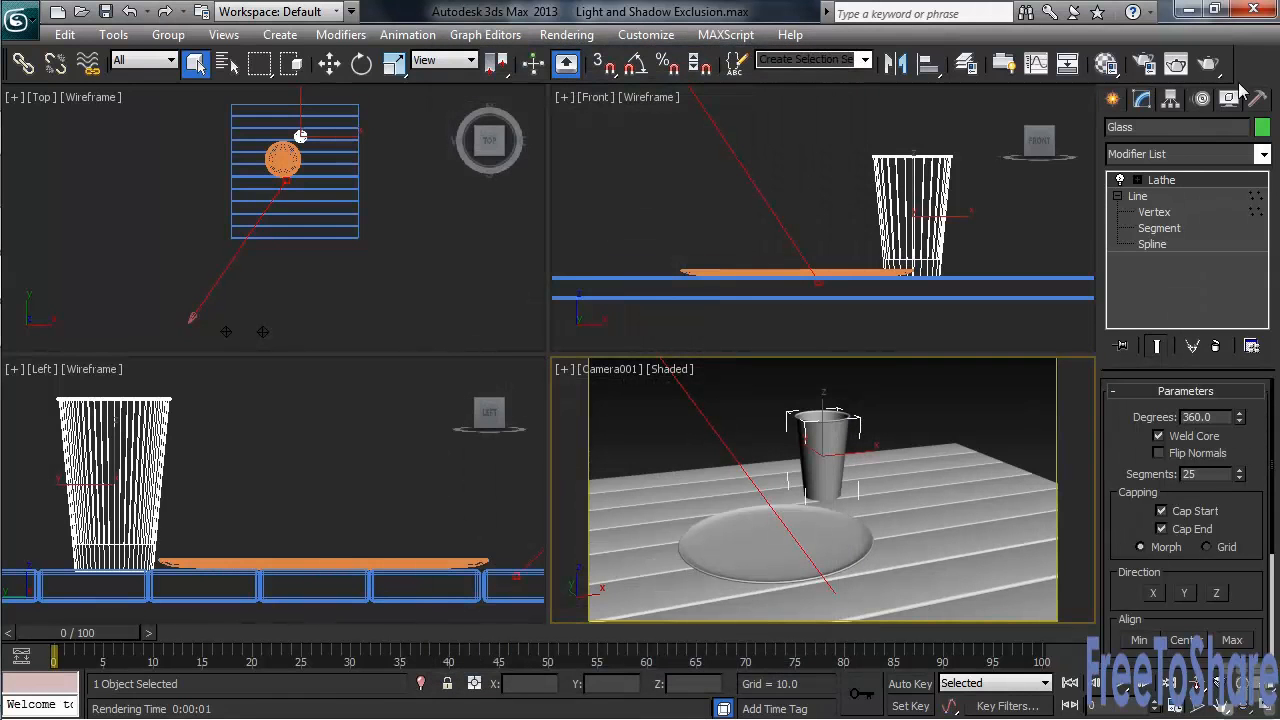
left_click(1209, 64)
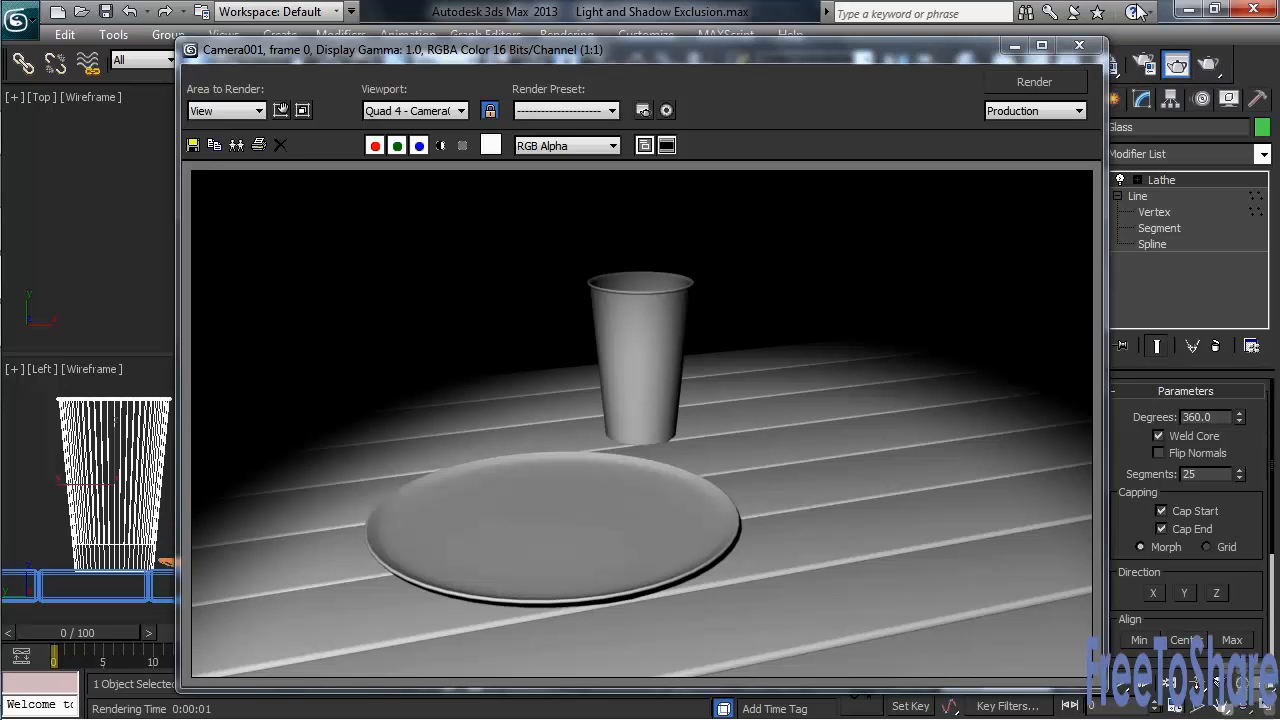
left_click(1079, 45)
- Turn Cast Shadows back on in the Glass's object properties
right_click(836, 443)
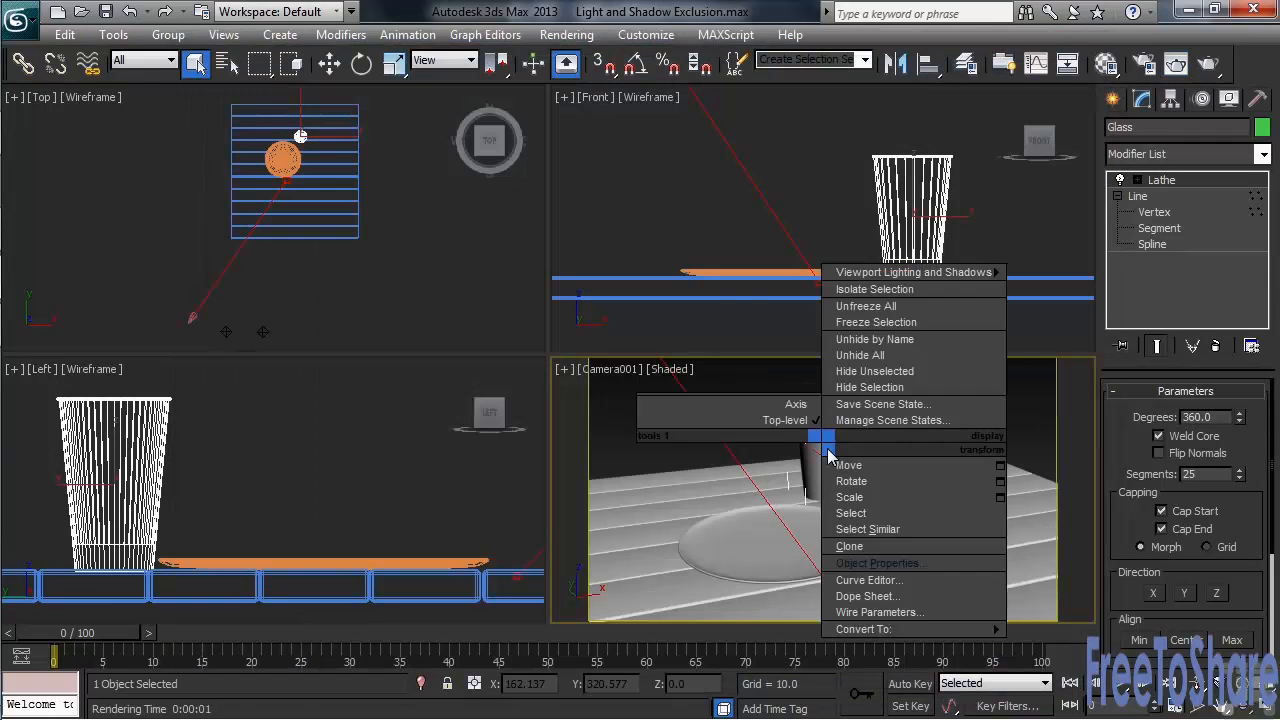
left_click(859, 565)
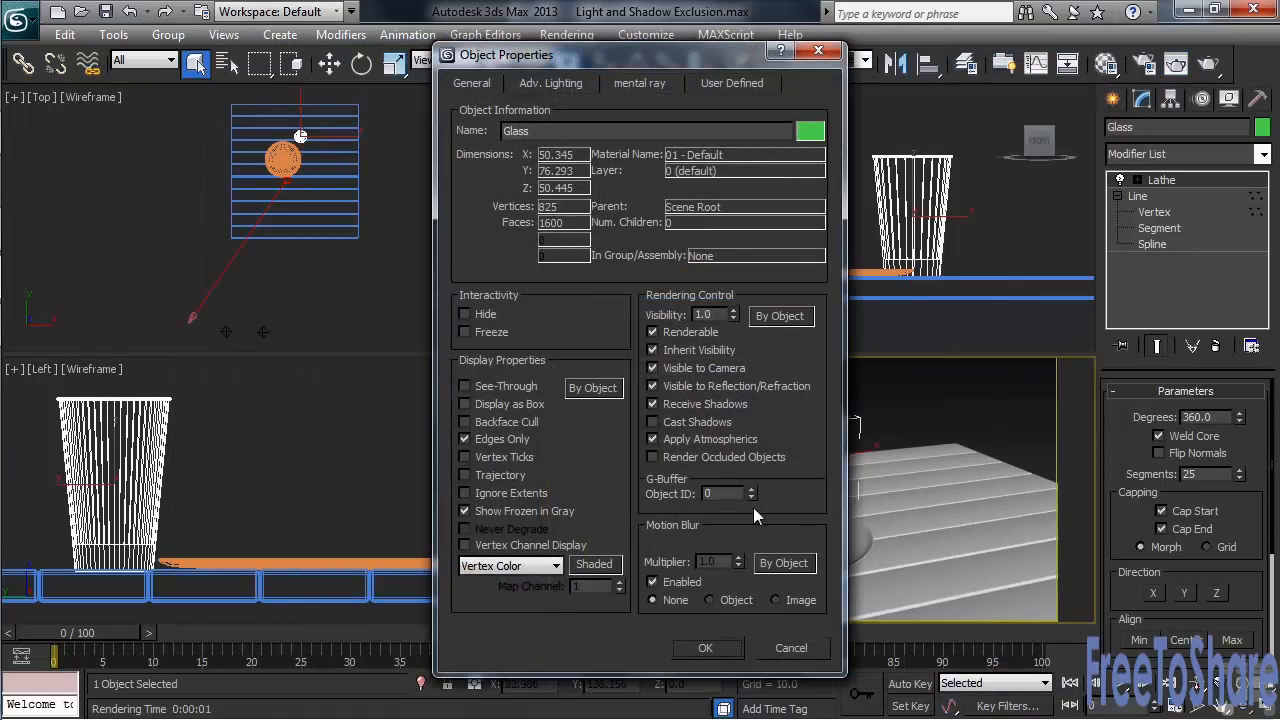
left_click(653, 421)
left_click(721, 649)
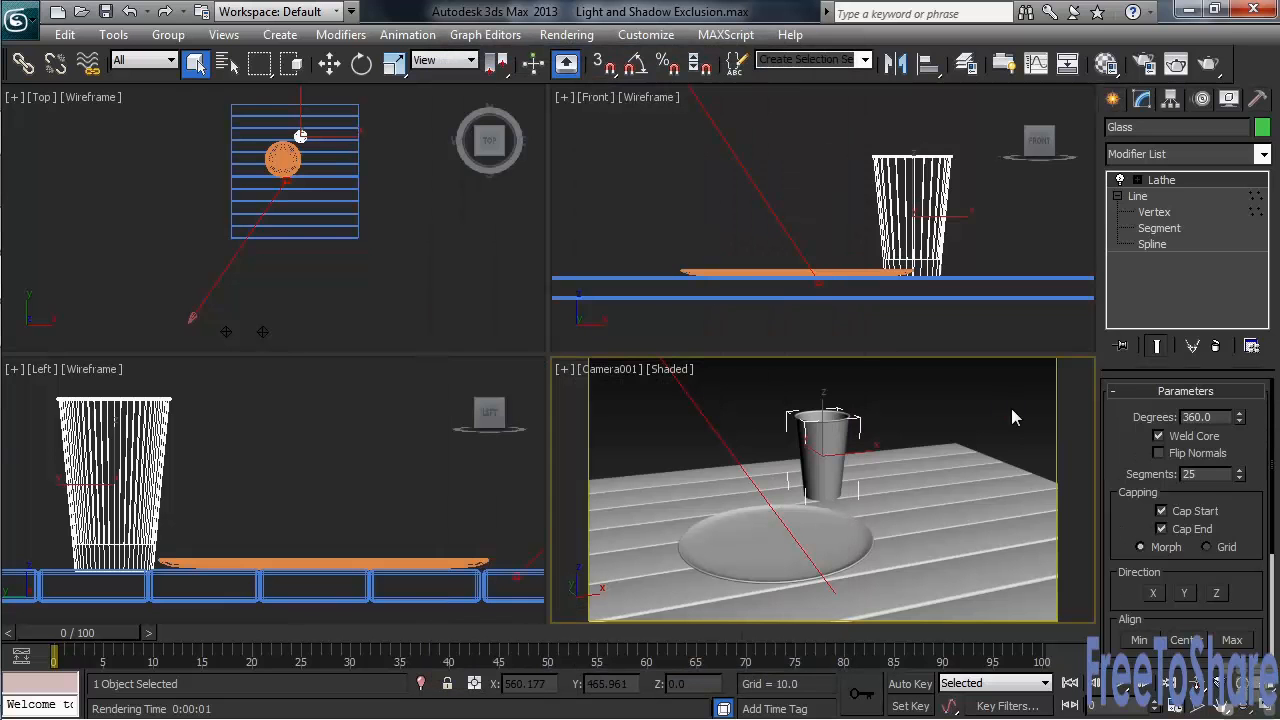
- Turn off Receive Shadows in the Table's object properties and render the camera view
left_click(968, 462)
right_click(968, 462)
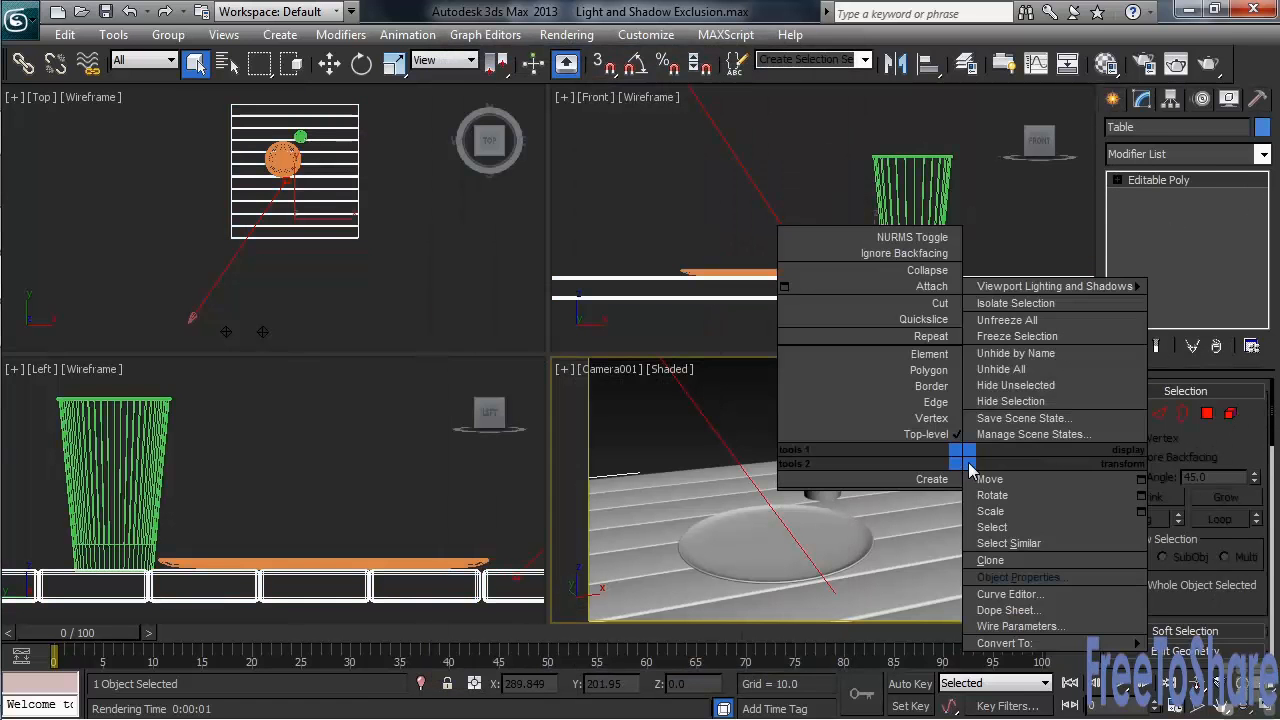
left_click(1084, 576)
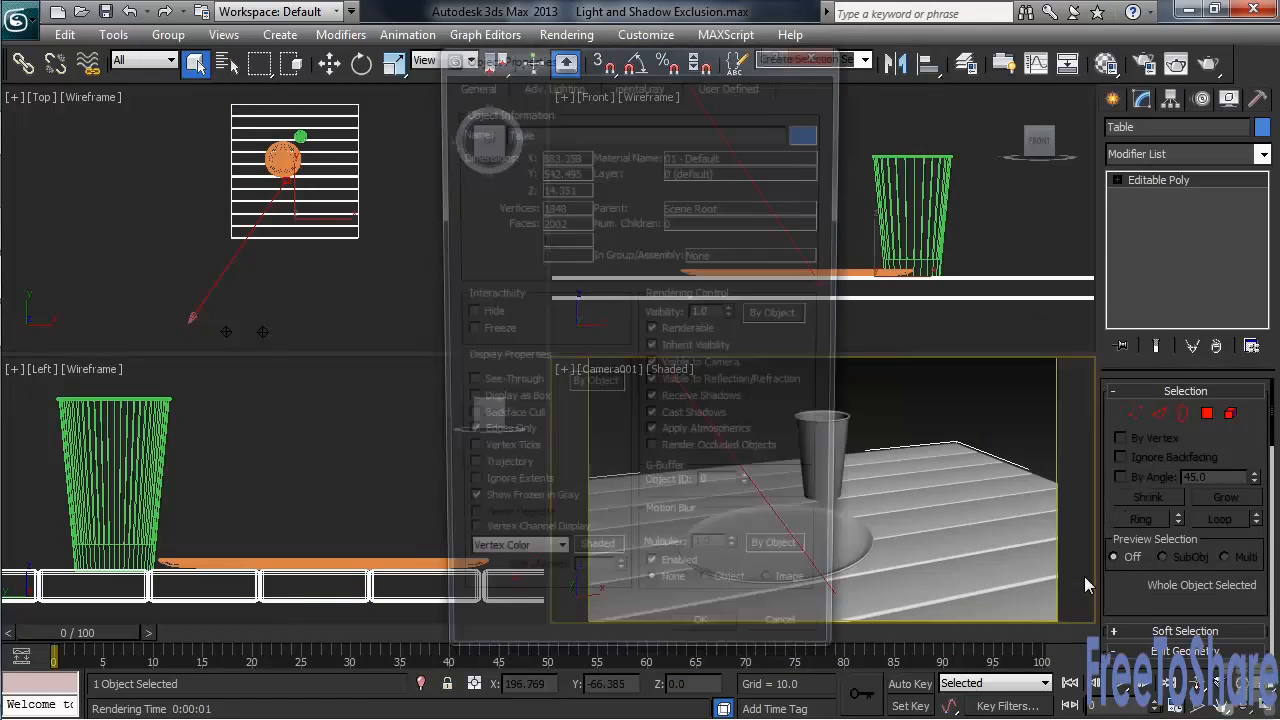
left_click(652, 404)
left_click(706, 647)
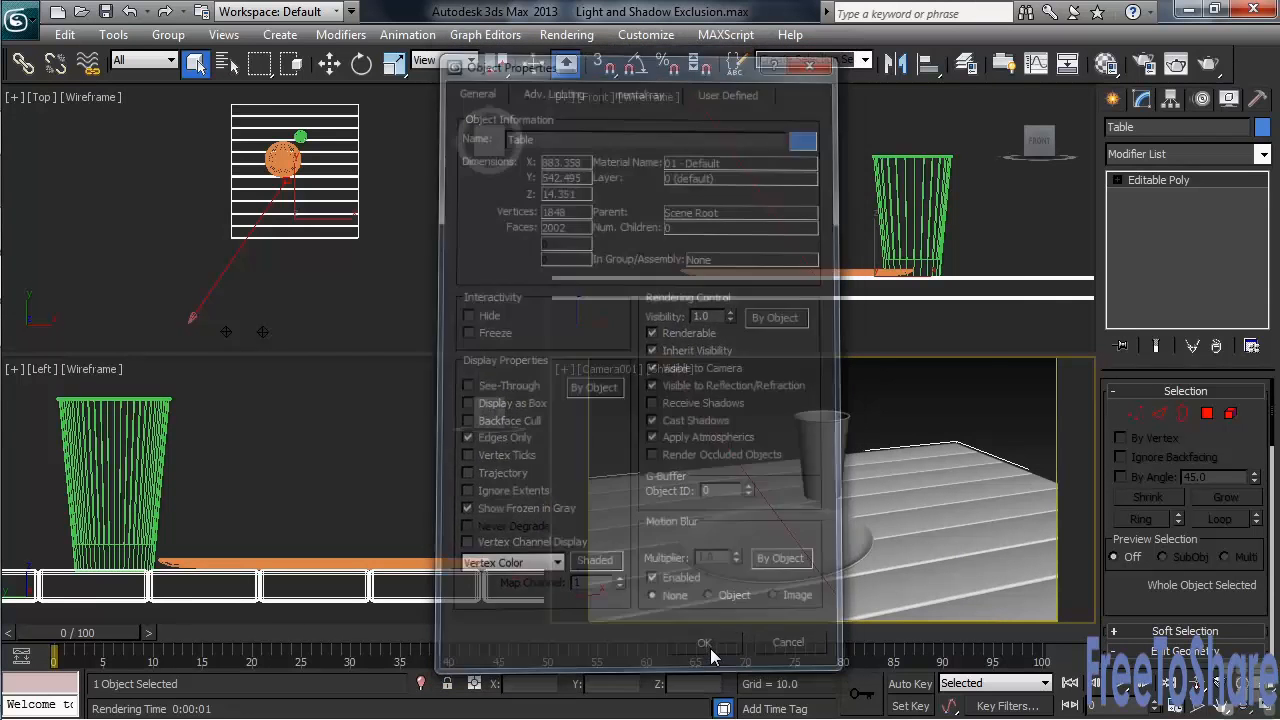
left_click(1208, 63)
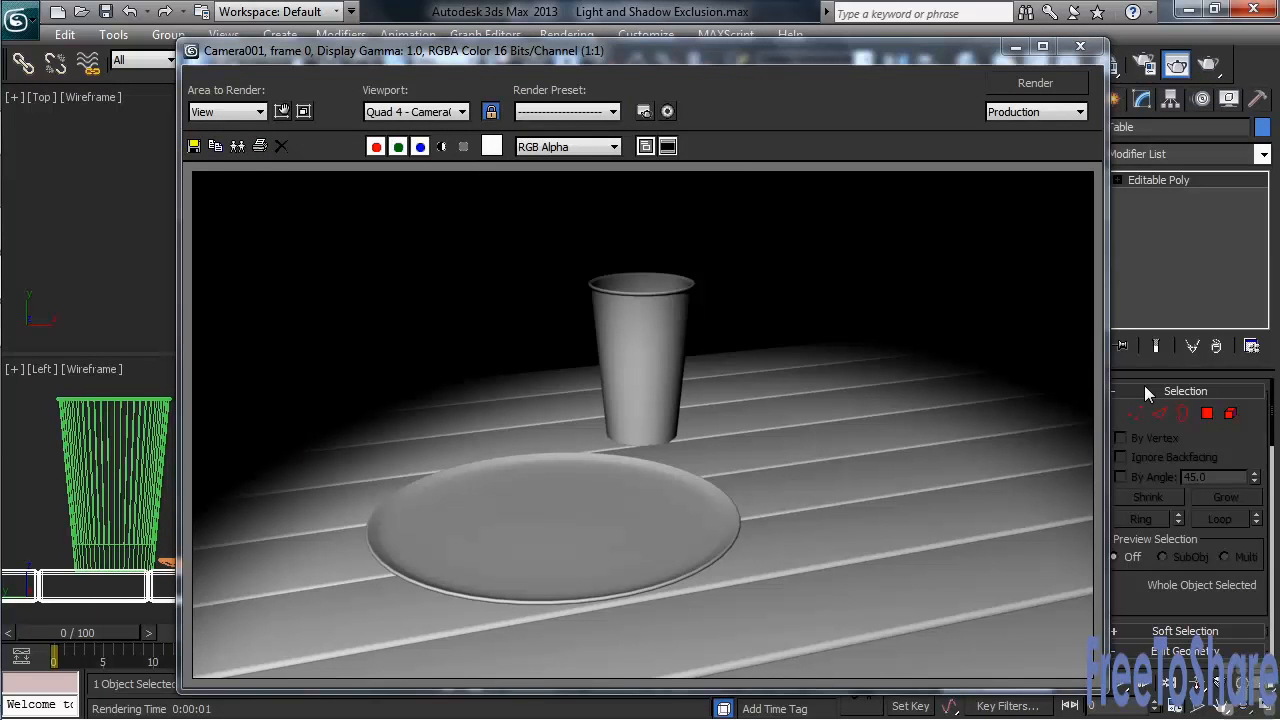
left_click(1080, 46)
- Move the Plate up off the table and back to about Y 120, Z 51, intersecting the Glass, and render the camera view
left_click(765, 552)
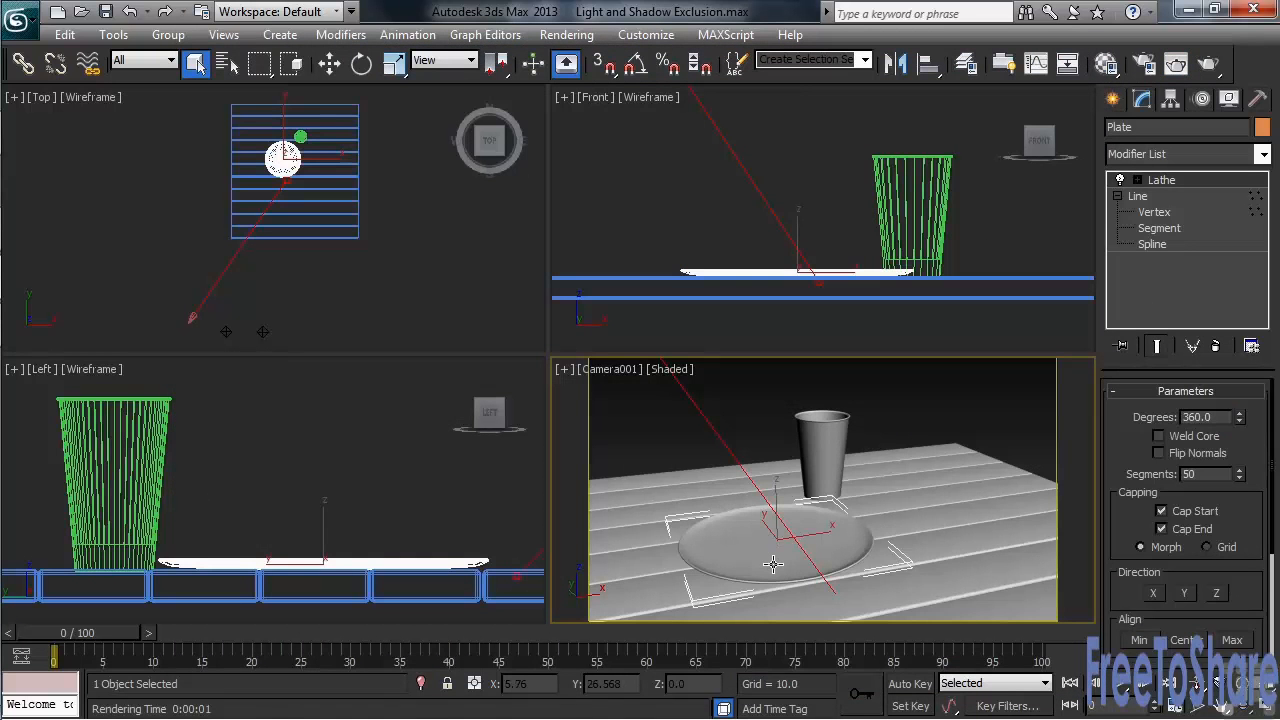
right_click(770, 528)
left_click(793, 549)
left_click_drag(760, 525, 743, 448)
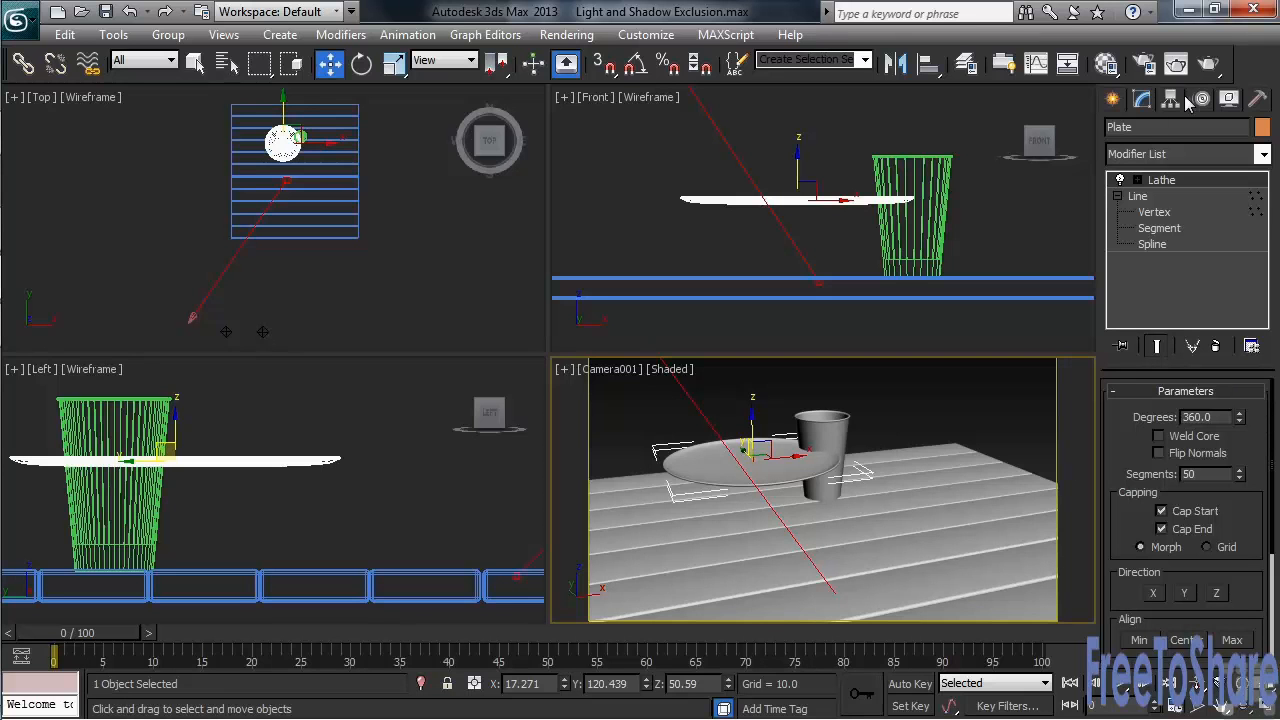
left_click(1208, 63)
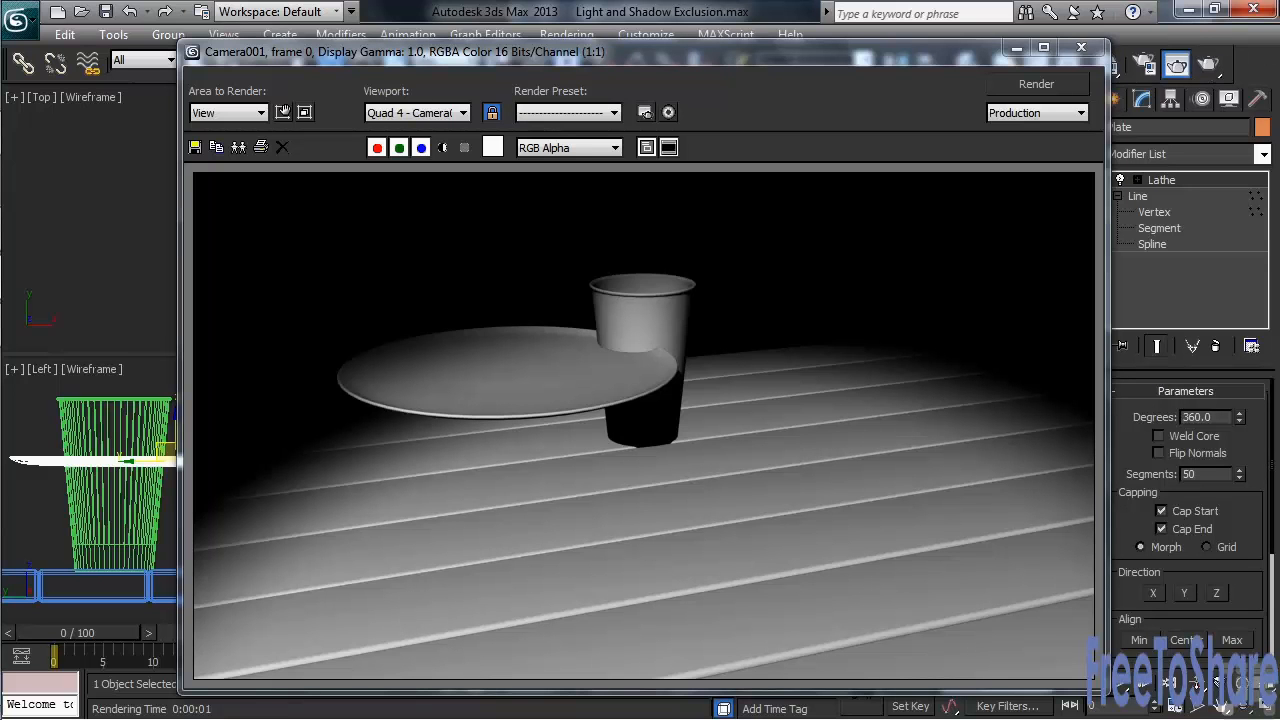
left_click(1081, 47)
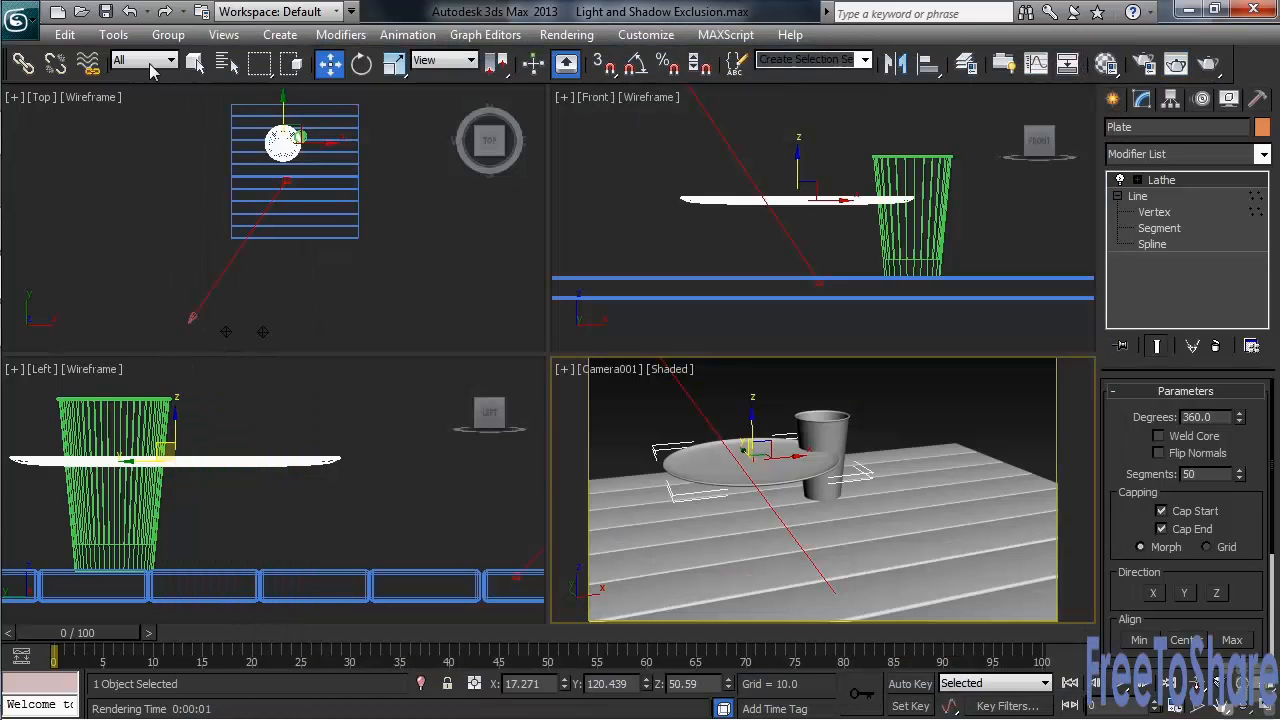
- Undo the Plate's move and clear the selection
left_click(128, 12)
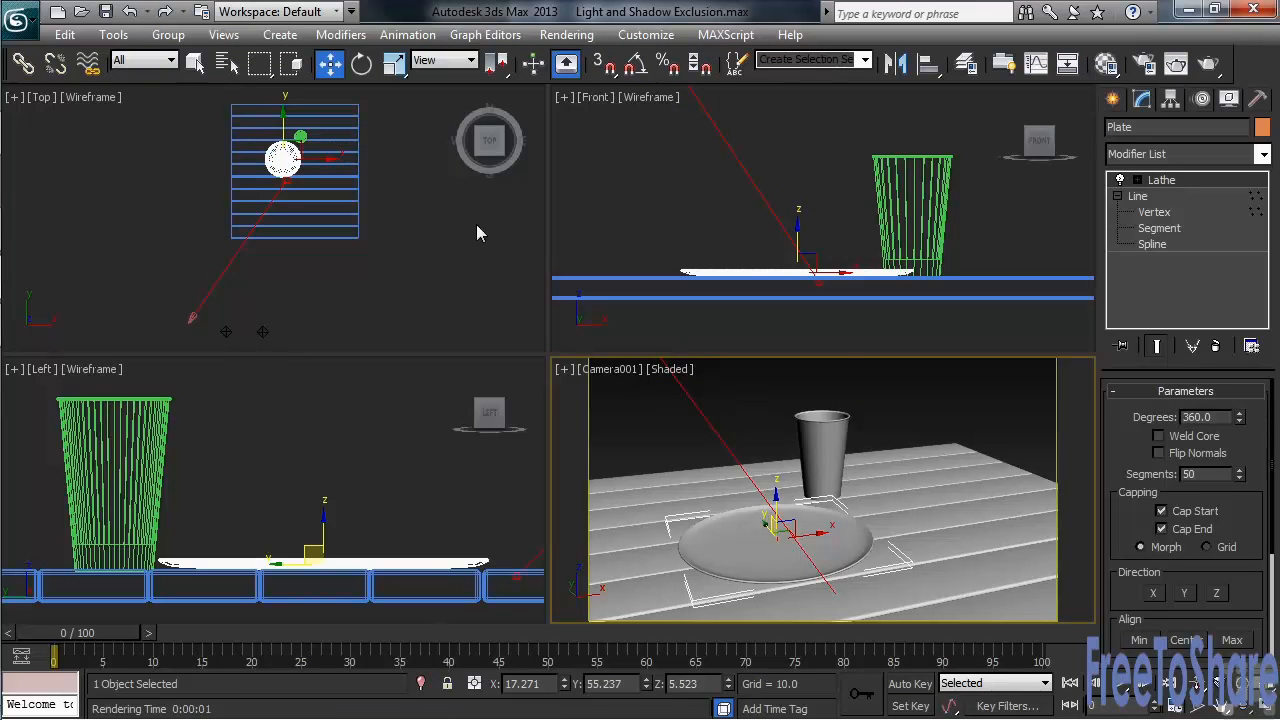
left_click(1076, 406)
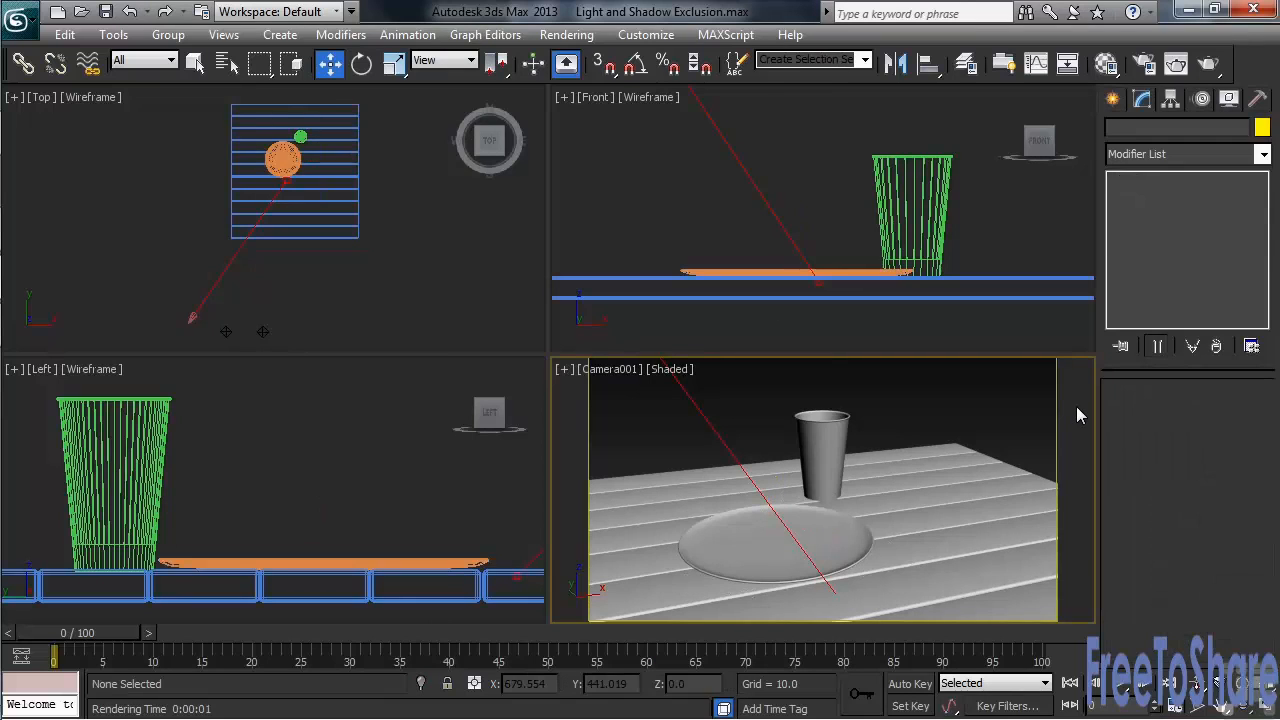